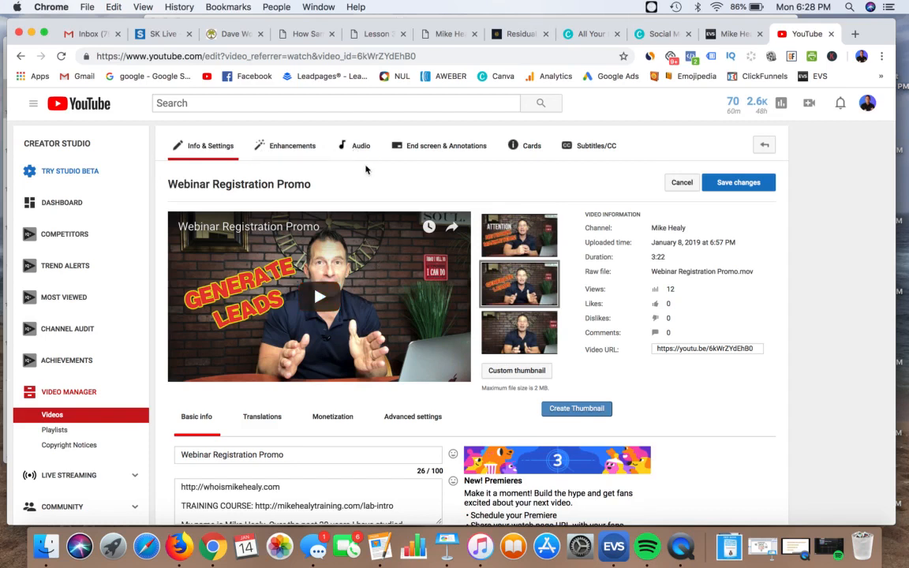
- Open the end screen editor for the Webinar Registration Promo video
click(426, 150)
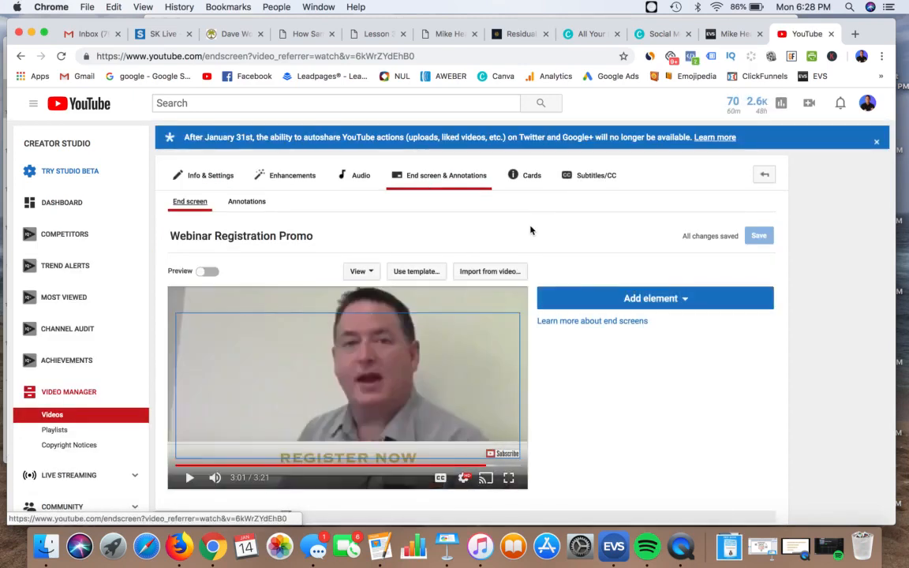
scroll(536, 303, down, 1)
scroll(539, 326, down, 1)
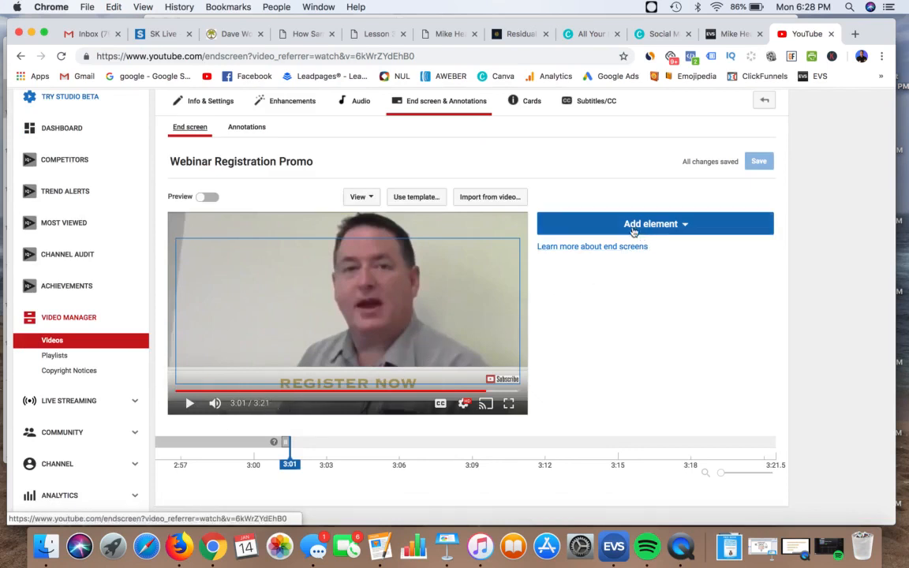
- Add the uploaded video "Use This Content Strategy to Grow Your Social Media Marketing" as an end screen element in the frame's lower-right corner
click(661, 229)
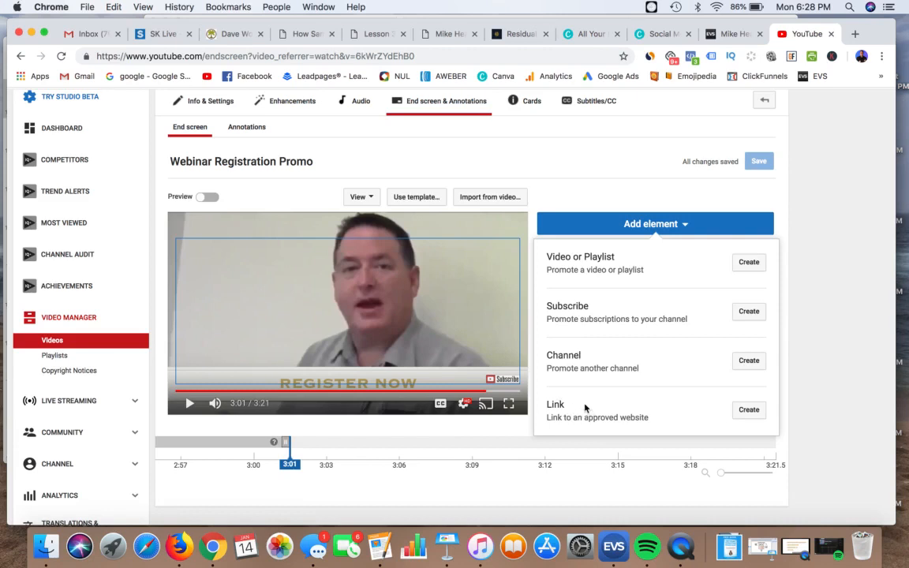
click(611, 195)
click(643, 225)
click(748, 262)
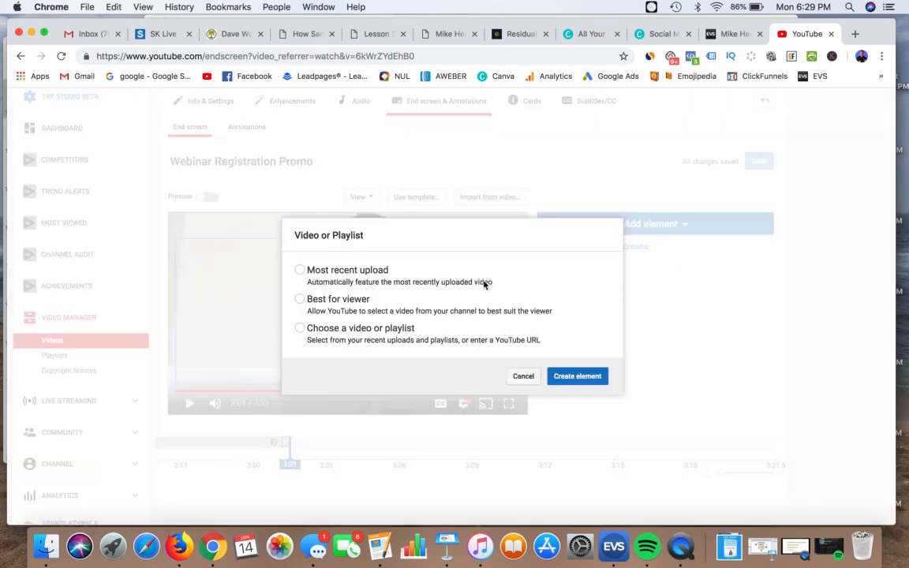
click(300, 329)
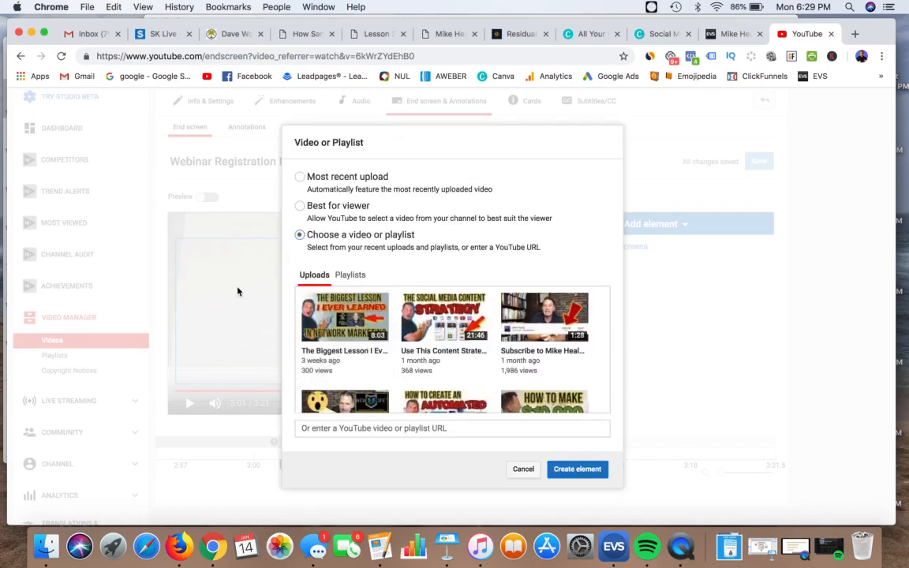
click(455, 332)
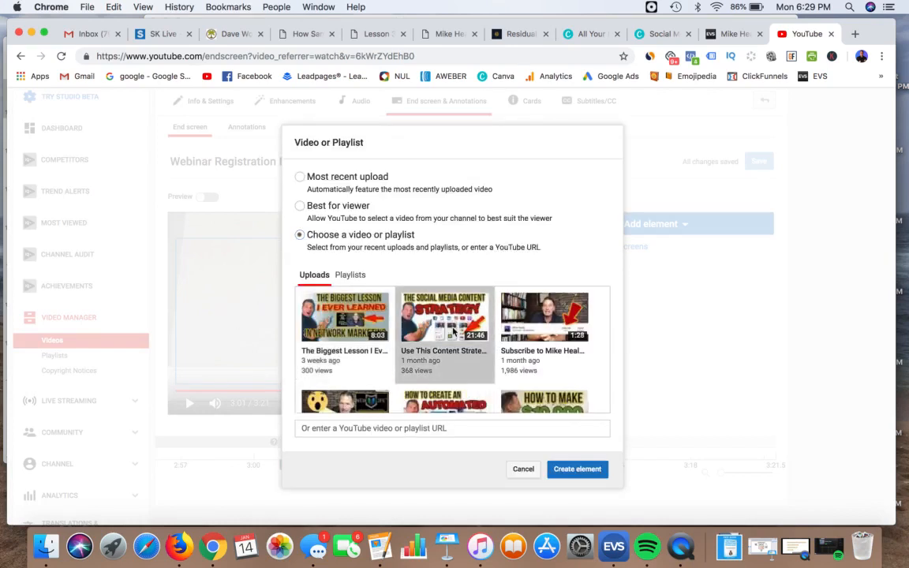
click(565, 468)
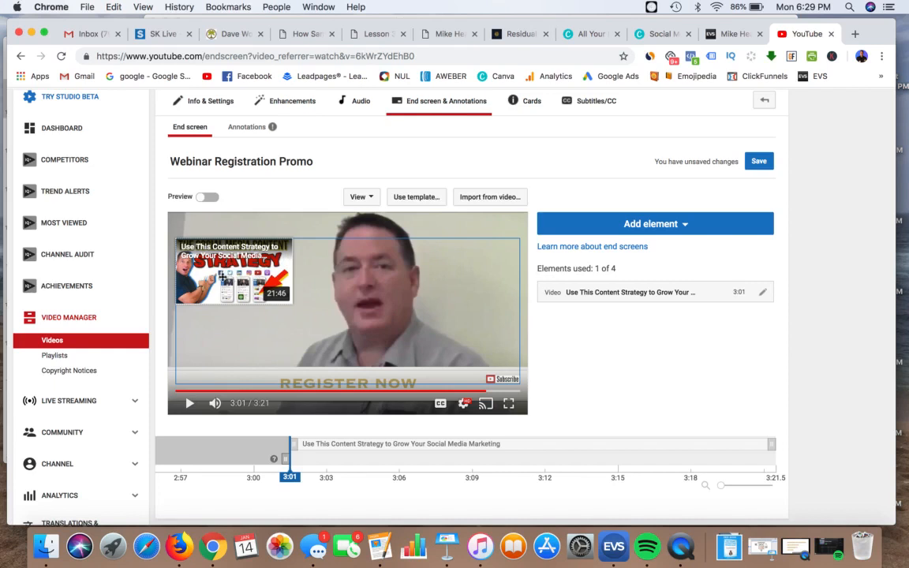
drag(234, 278, 460, 356)
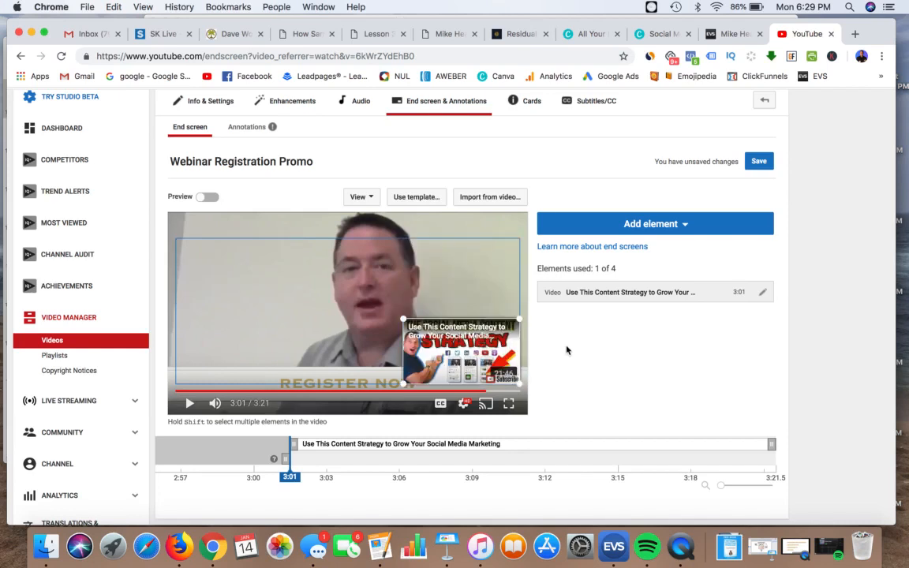
- Add a Subscribe element to the end screen and place it in the upper-right corner of the video frame
click(635, 226)
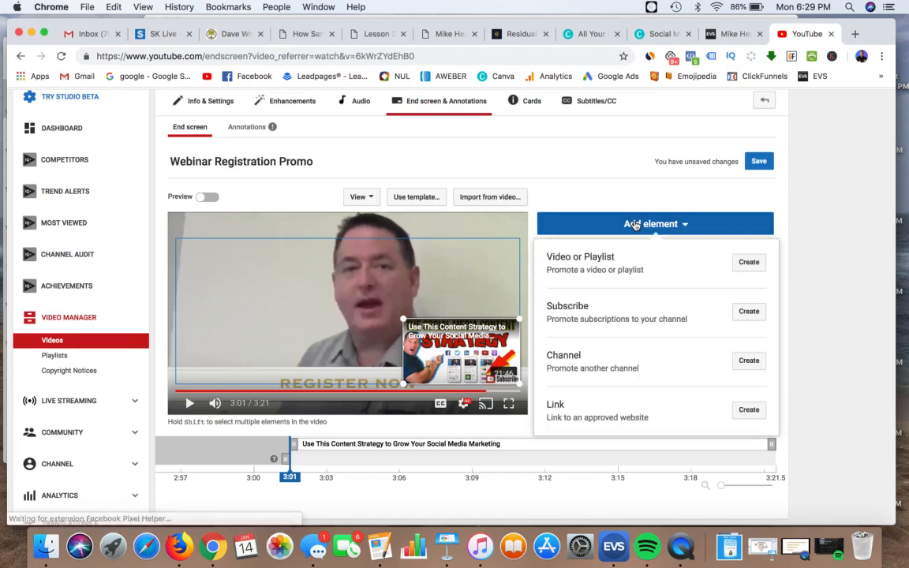
click(747, 312)
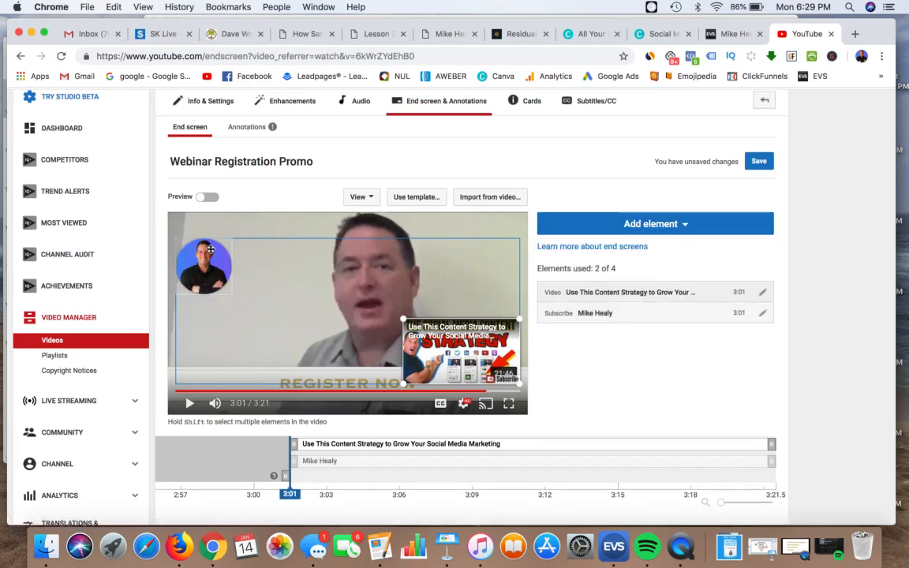
drag(211, 250, 498, 249)
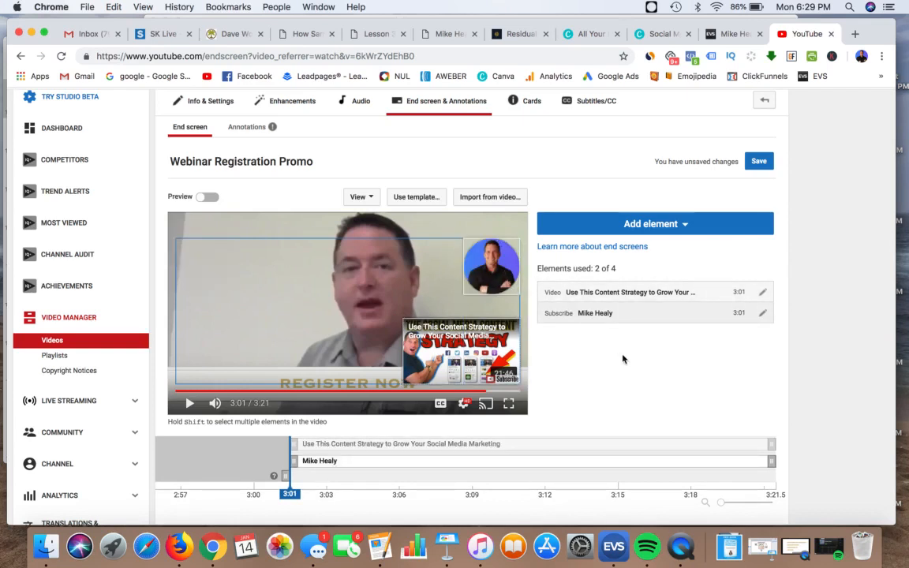
click(654, 225)
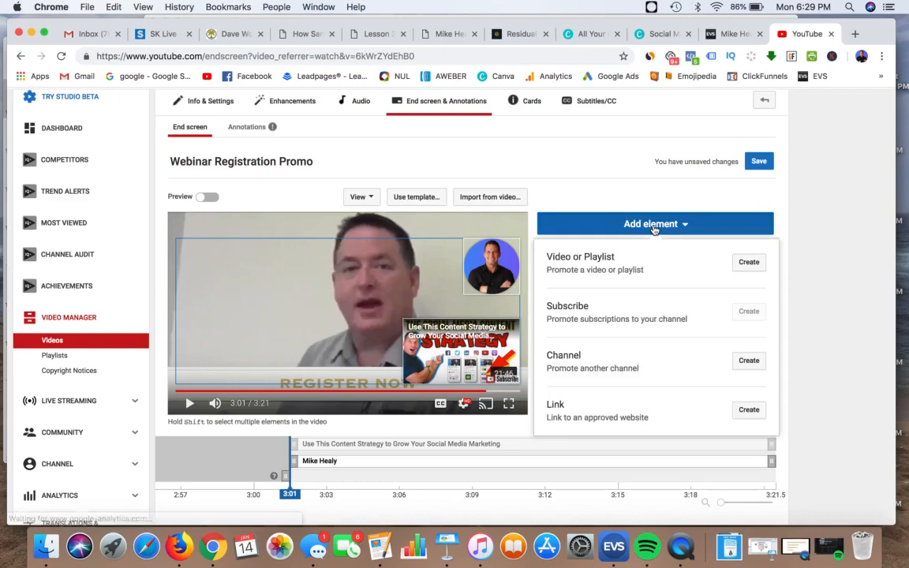
click(748, 410)
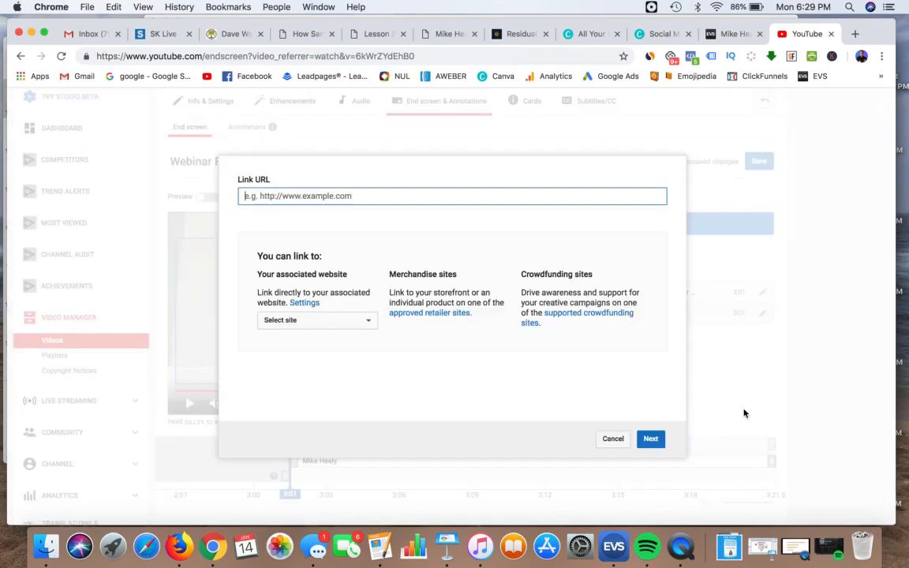
click(336, 200)
click(341, 219)
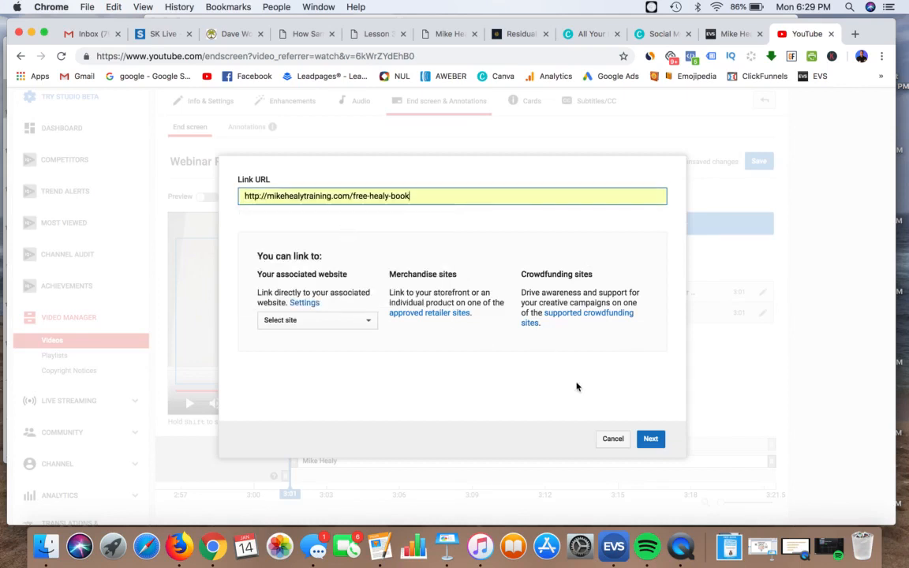
click(652, 442)
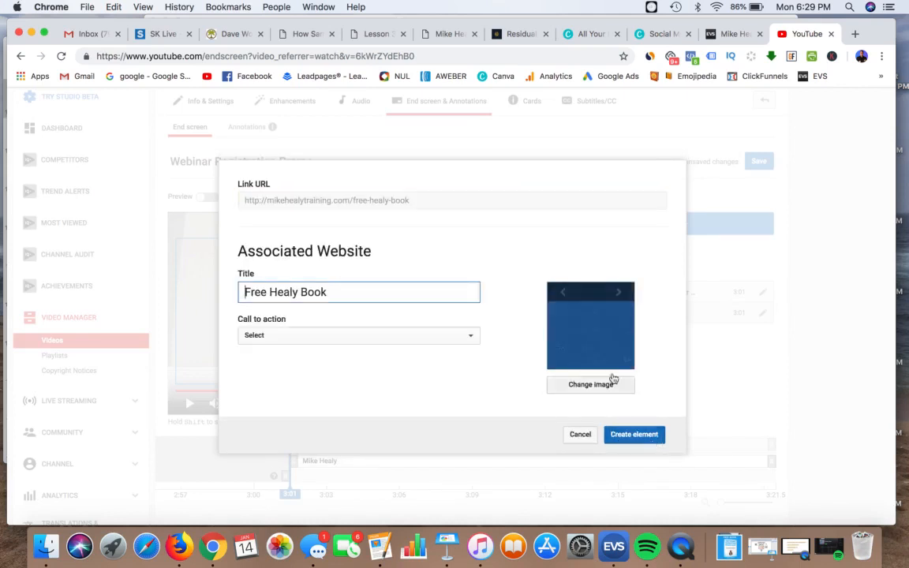
- Create the link element with the Download call to action and the "Copy of Copy of NET...ING COURSE (1).png" image from Downloads
click(411, 338)
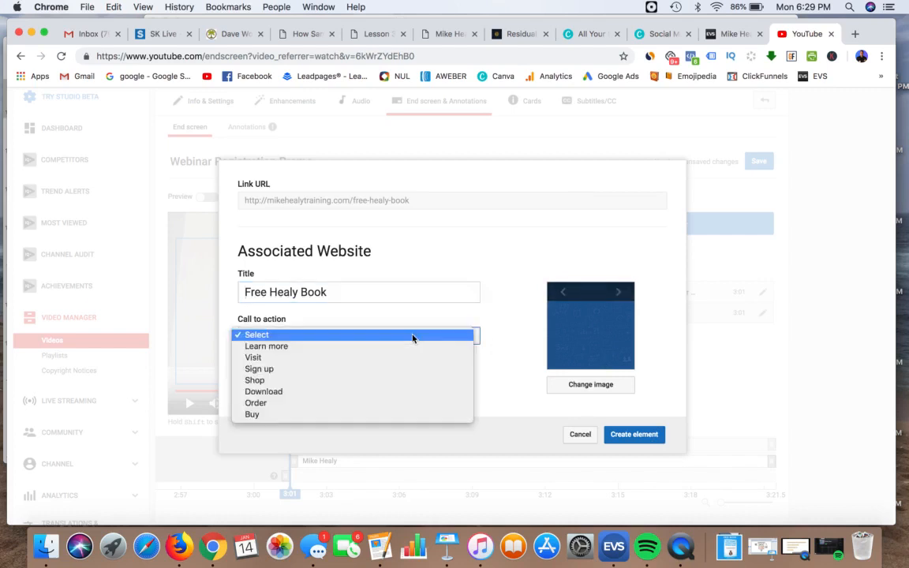
click(371, 390)
click(579, 387)
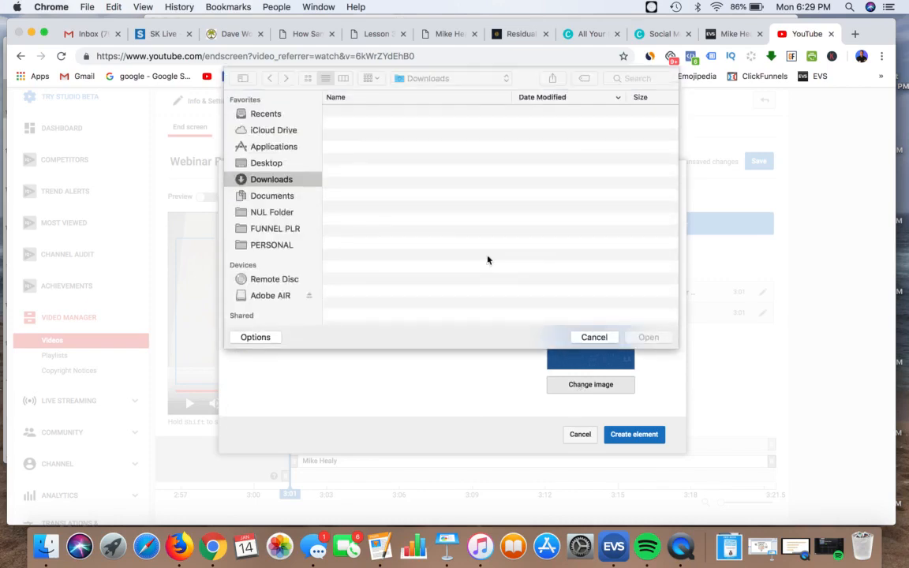
click(410, 114)
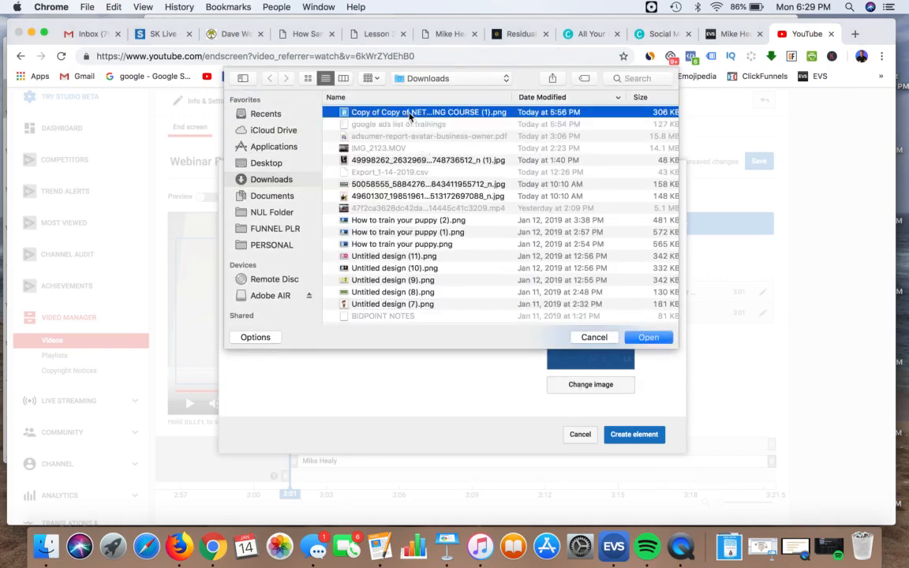
click(641, 338)
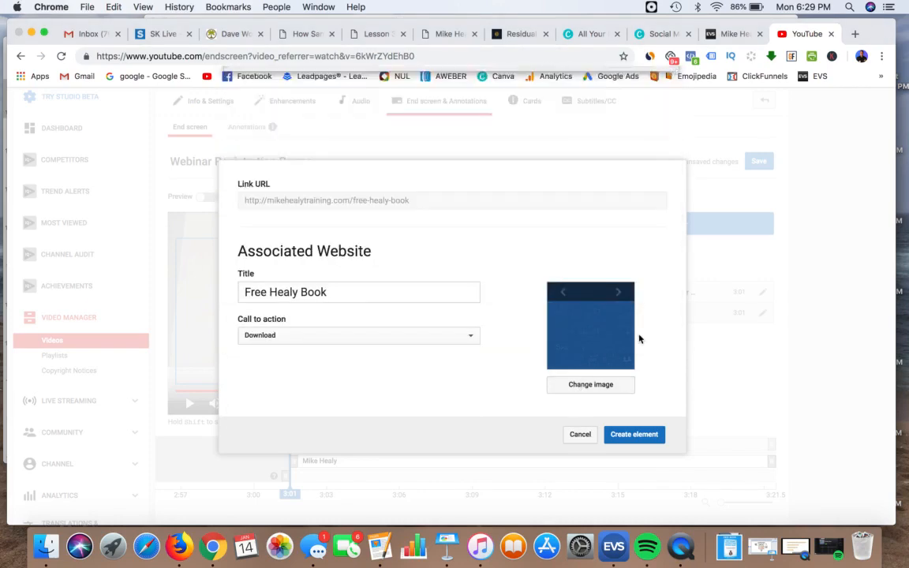
click(644, 437)
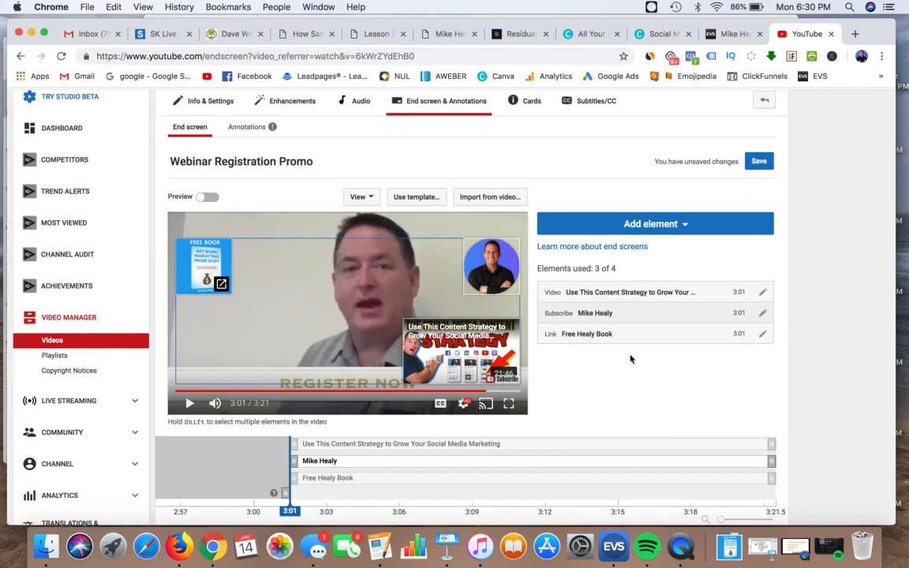
- Review the link element's title, call to action and image, leave them as they are, and save the end screen
click(762, 338)
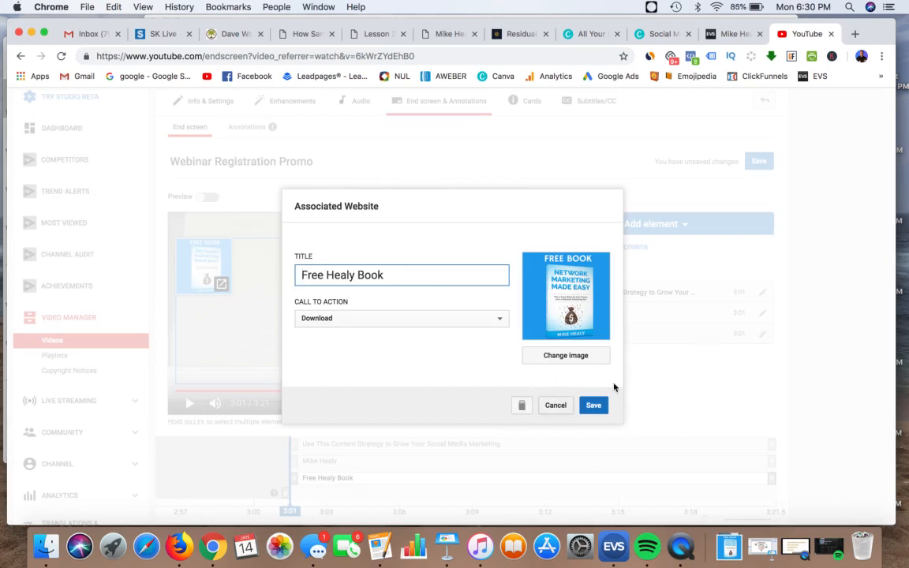
click(691, 366)
click(555, 405)
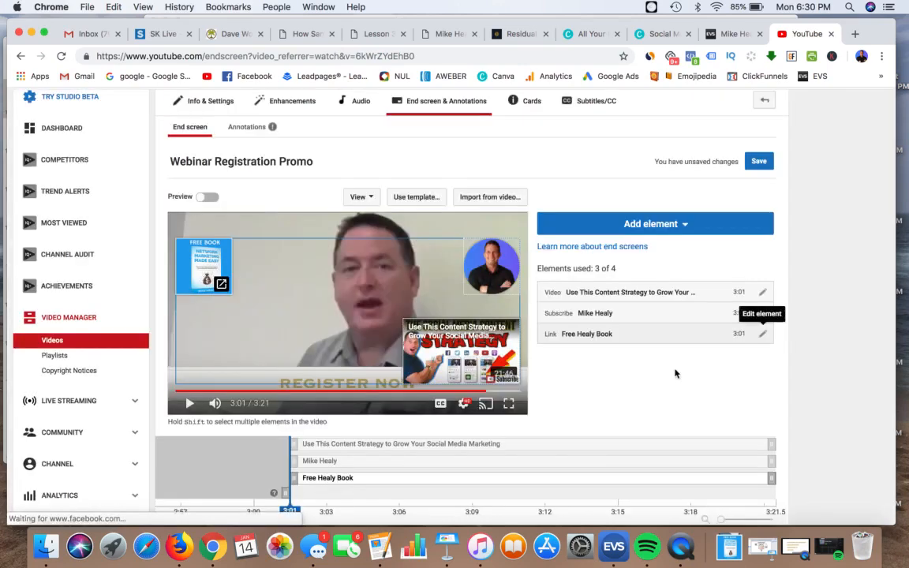
click(760, 162)
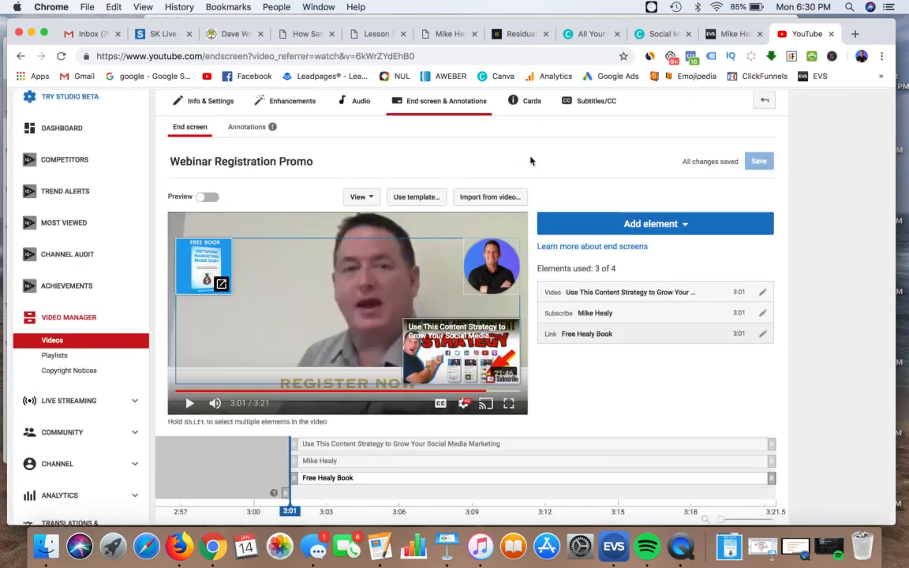
- Open the video's watch page in a new tab and skip playback to about 2:56
right_click(286, 161)
click(311, 167)
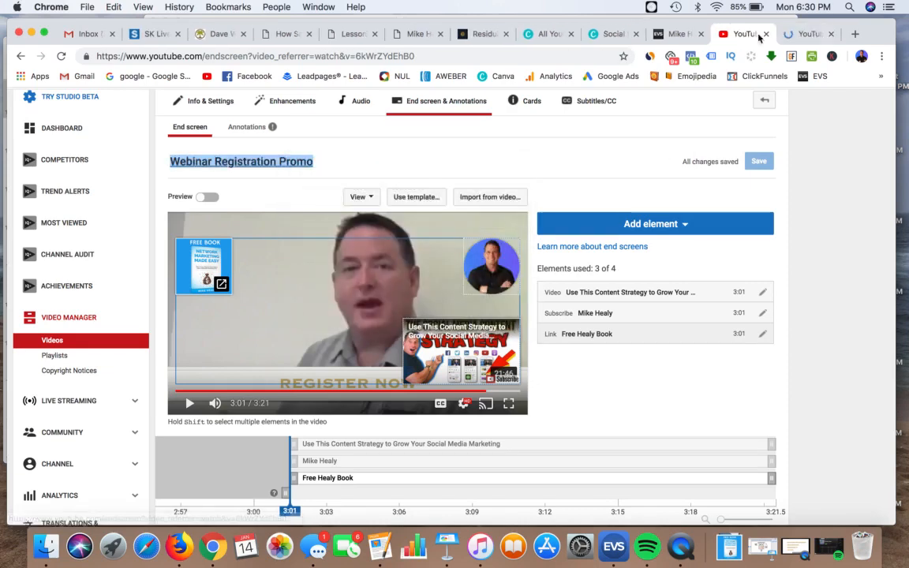
click(810, 35)
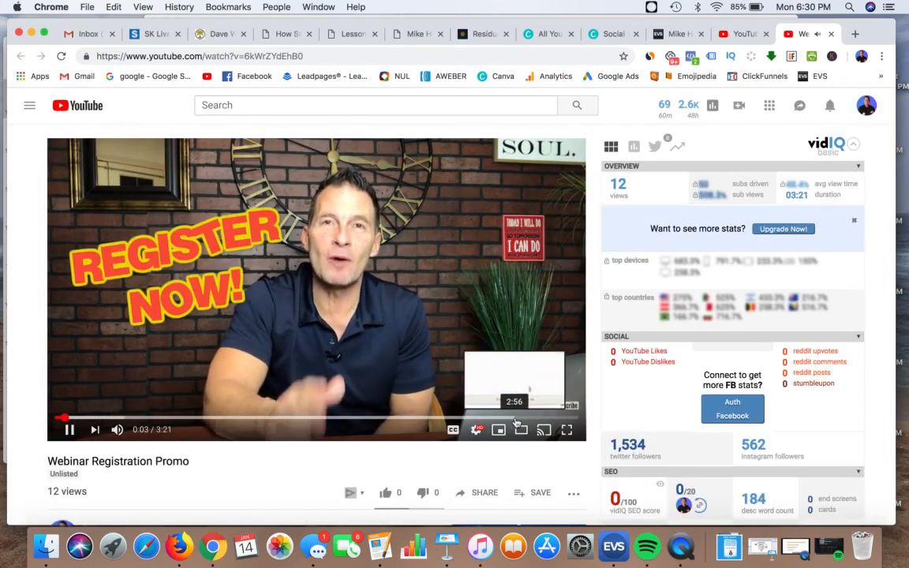
click(518, 420)
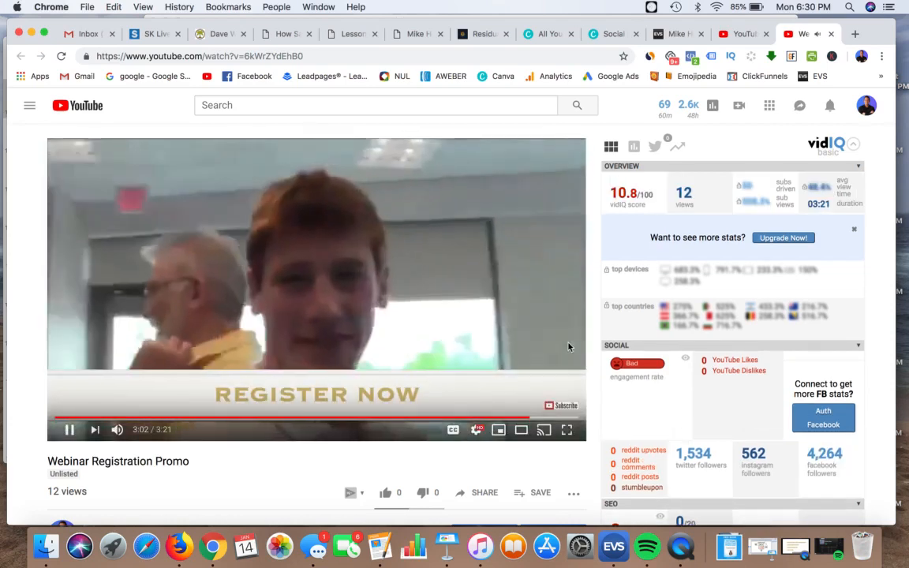
- Reload the watch page, skip to near the end, pause at 3:04 and inspect the subscribe, video and link elements
click(61, 56)
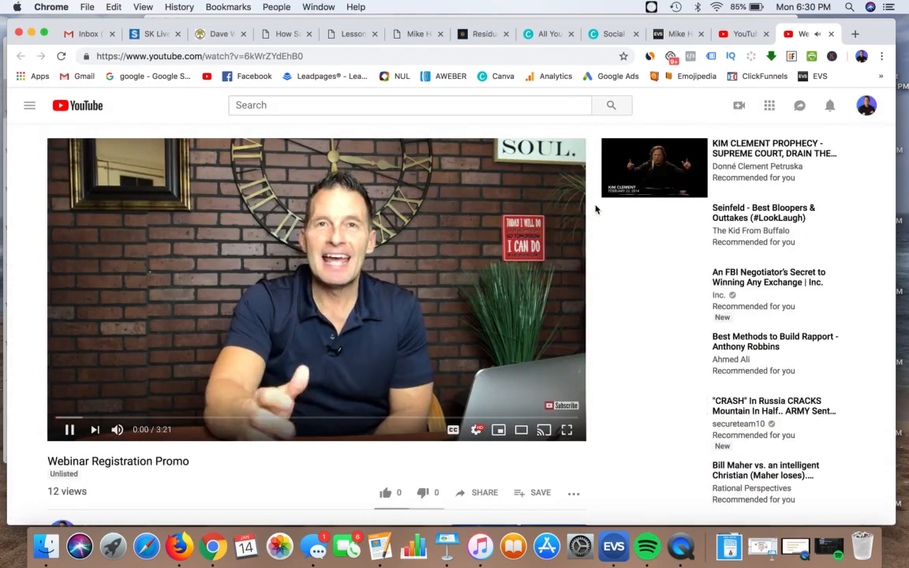
click(522, 418)
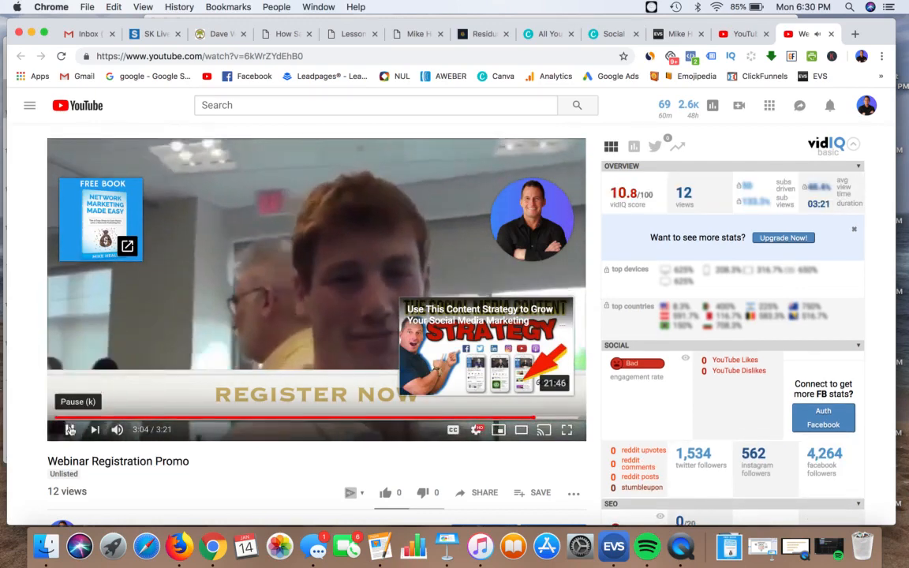
click(69, 429)
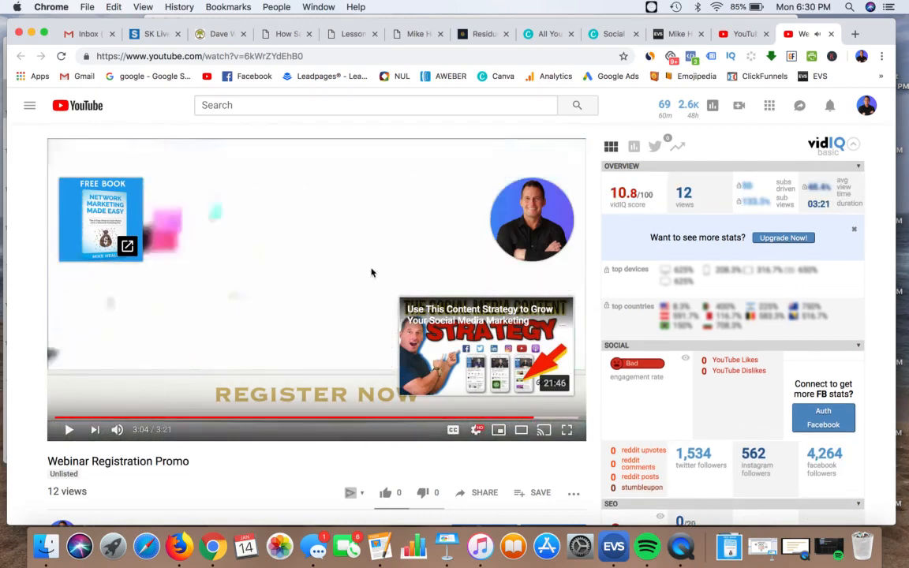
mouse_move(539, 223)
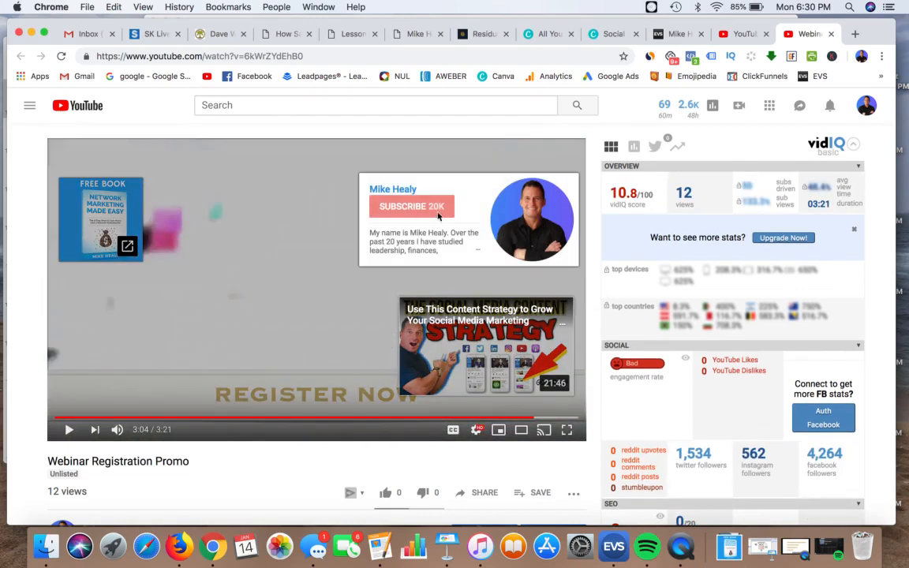
mouse_move(500, 209)
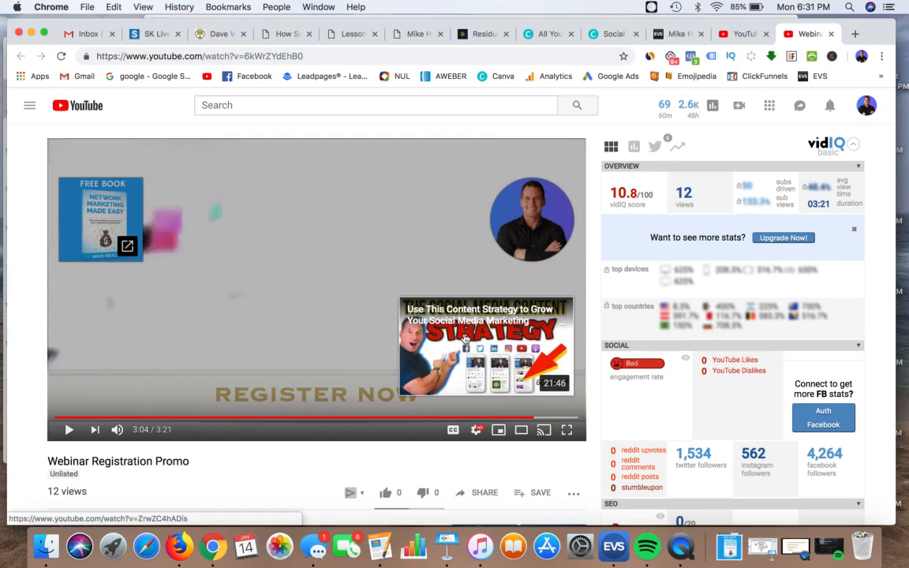
mouse_move(114, 214)
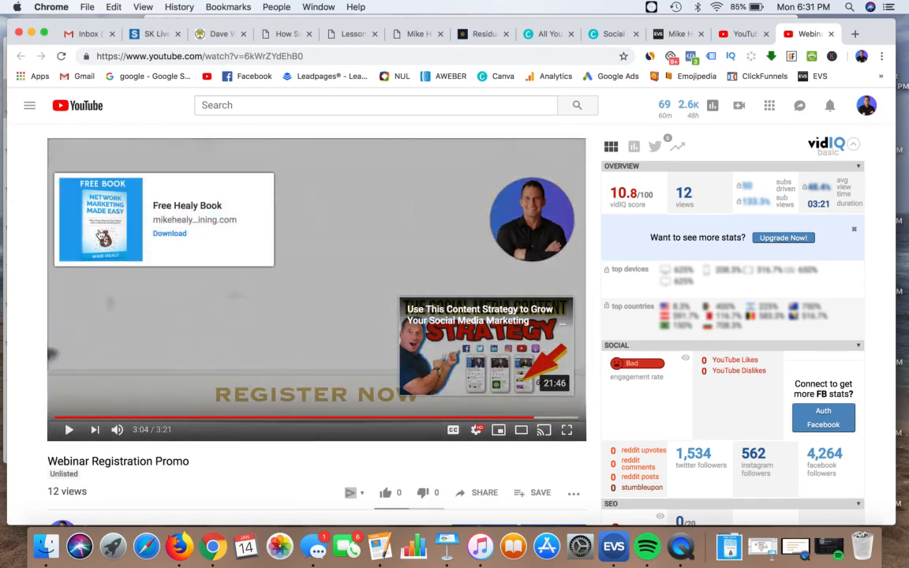
- Follow the free book link from the end screen and examine its landing page
click(124, 239)
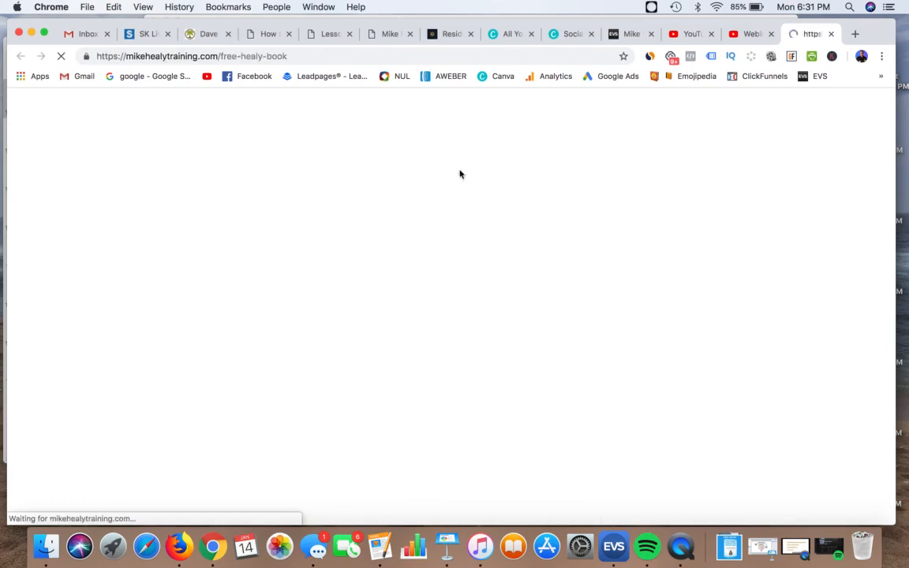
scroll(477, 199, down, 2)
scroll(477, 198, up, 2)
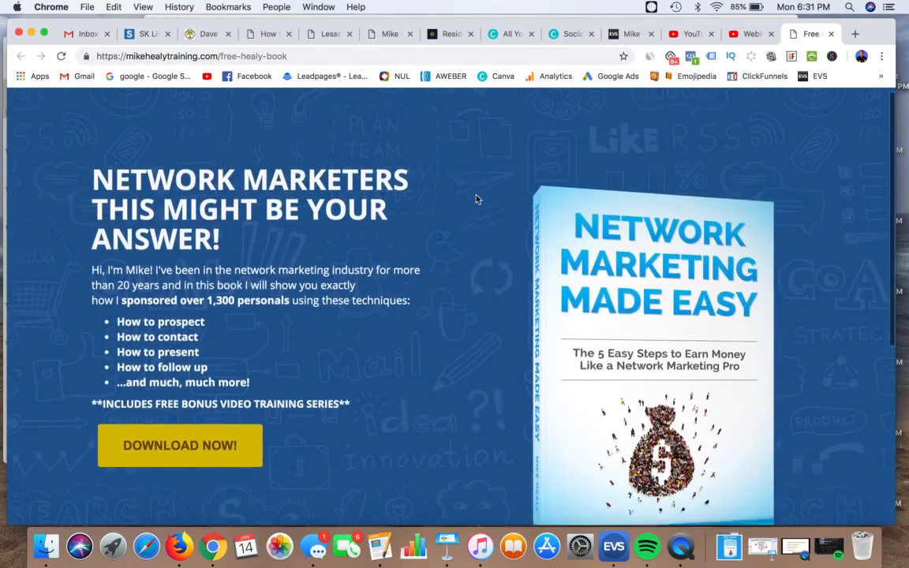
scroll(476, 199, down, 1)
scroll(476, 199, down, 1)
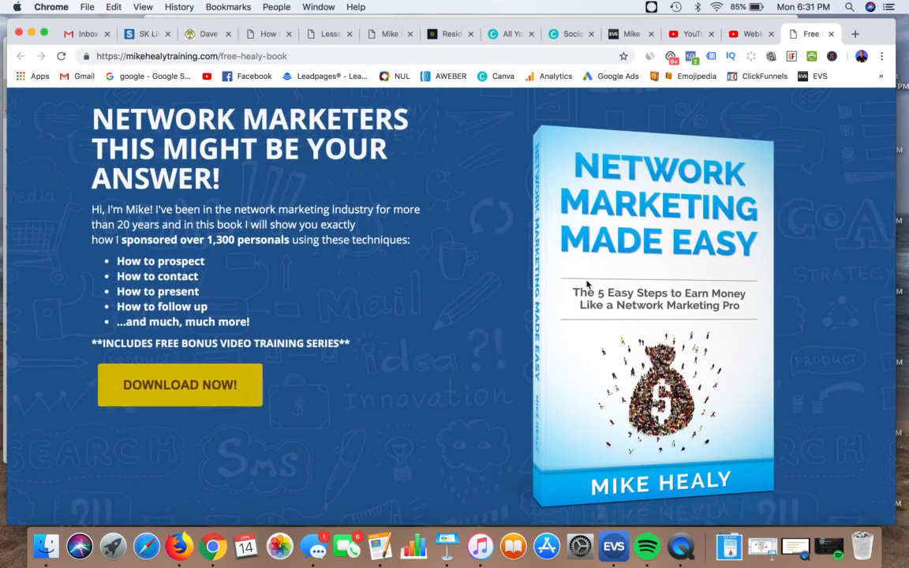
- Look over the free book landing page, then return to the video's watch page and inspect the book link element
scroll(464, 269, up, 1)
scroll(453, 258, down, 1)
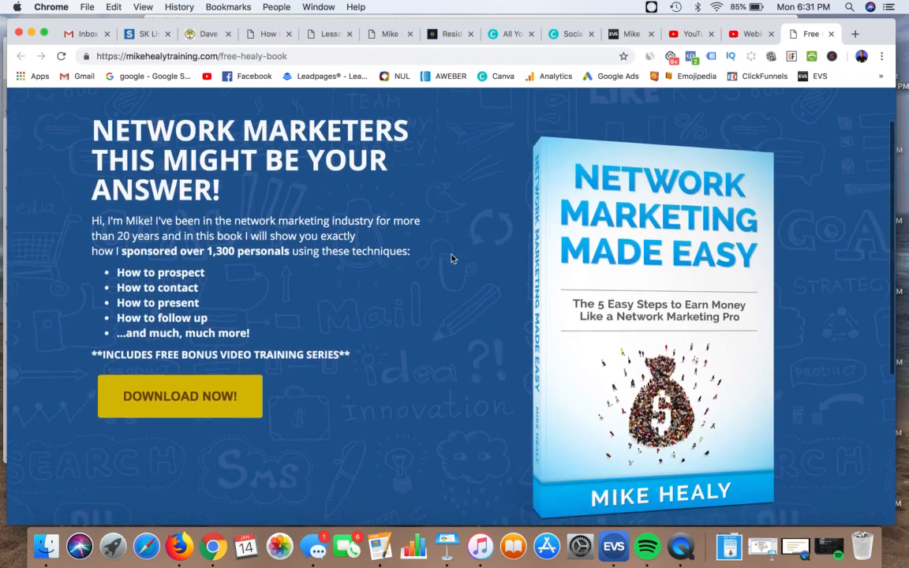
scroll(475, 208, down, 1)
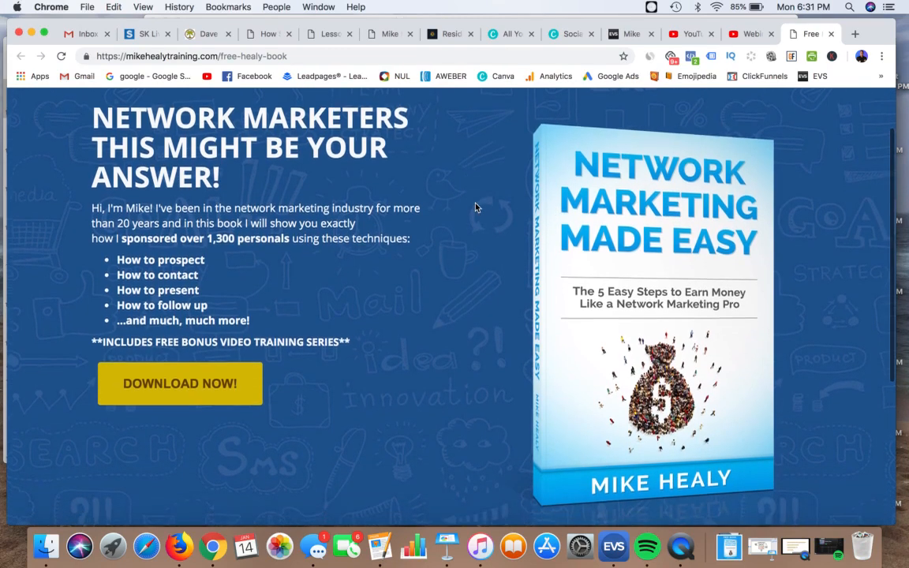
scroll(475, 209, up, 1)
scroll(475, 207, down, 1)
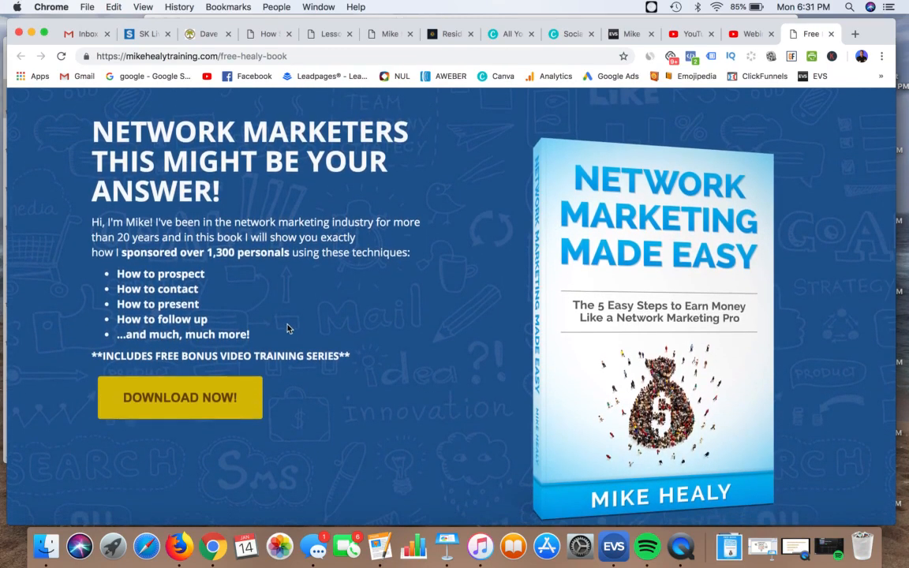
click(750, 35)
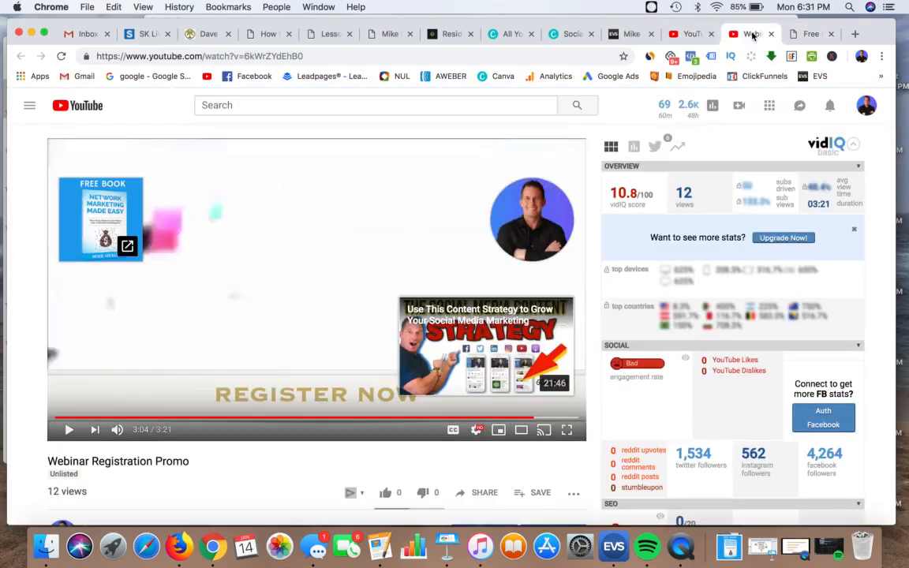
mouse_move(118, 217)
mouse_move(92, 206)
- Go back to the video's end screen editor, switch to its Cards editor and pause the preview at 0:02
click(685, 34)
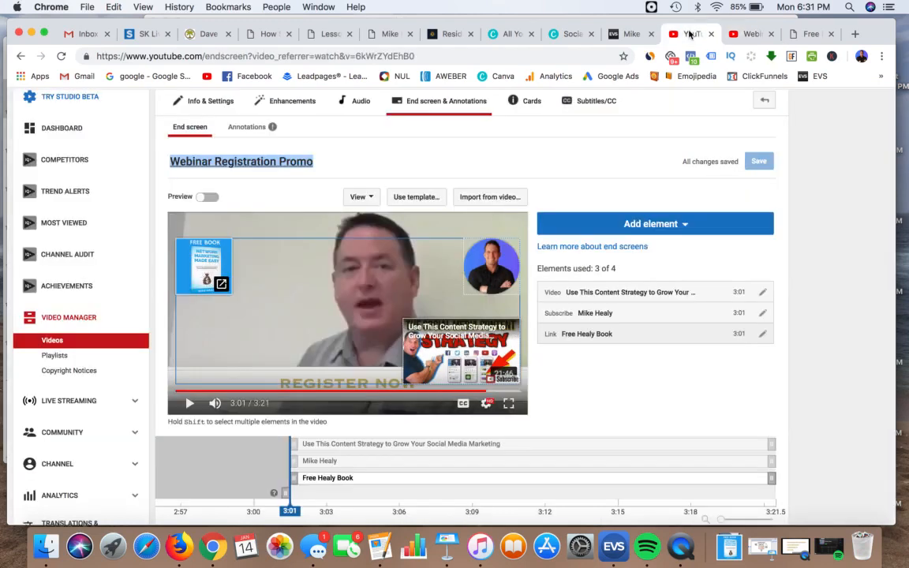
click(364, 142)
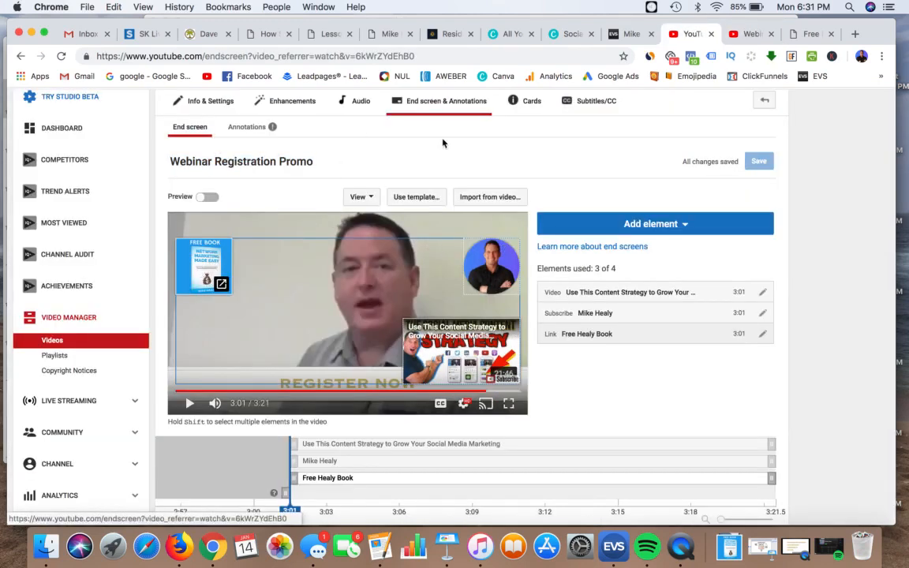
click(531, 102)
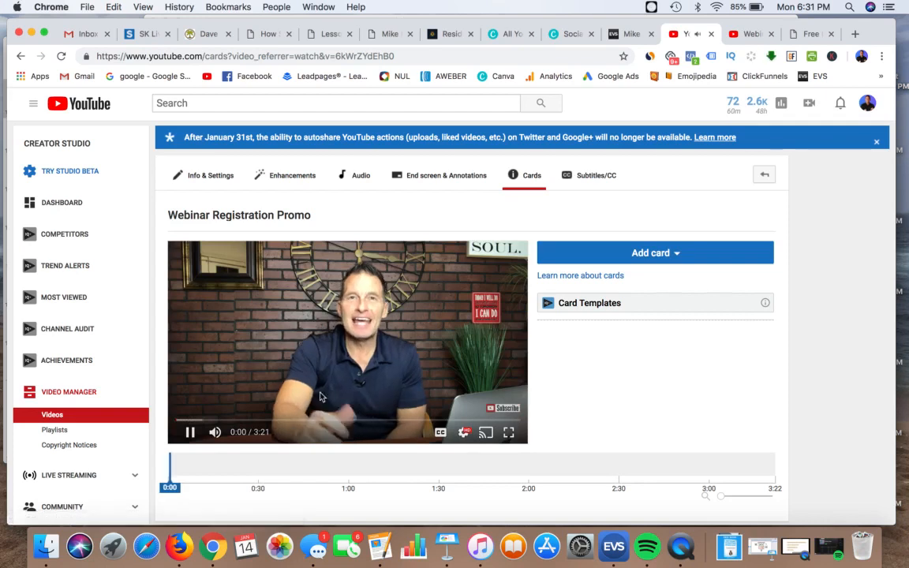
click(192, 435)
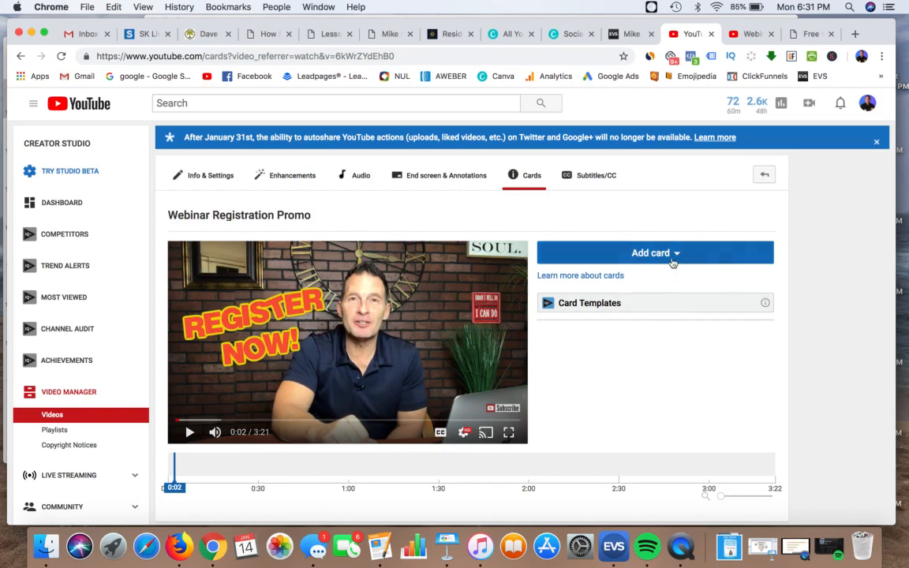
- Start a link card at 0:02 that points to the free book landing page on the associated website
click(640, 254)
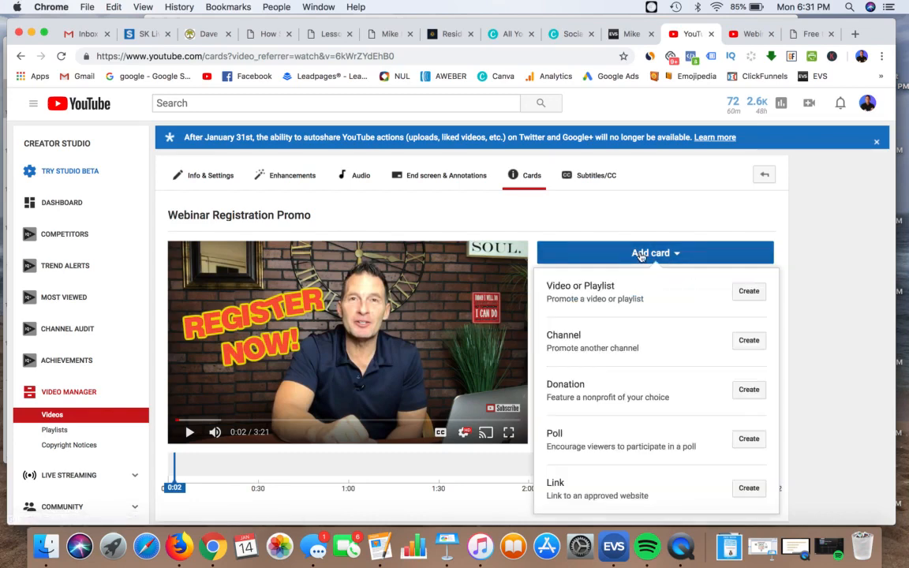
scroll(644, 257, down, 1)
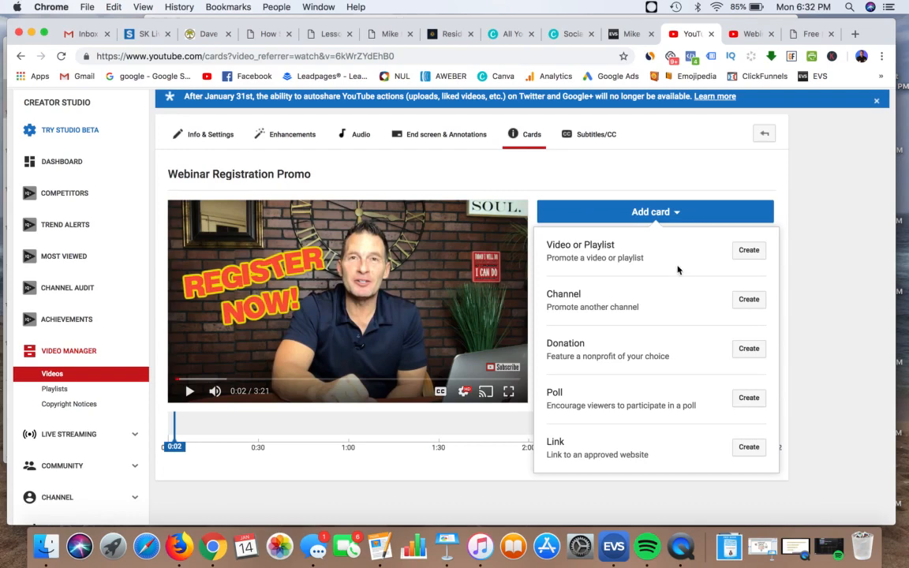
click(749, 446)
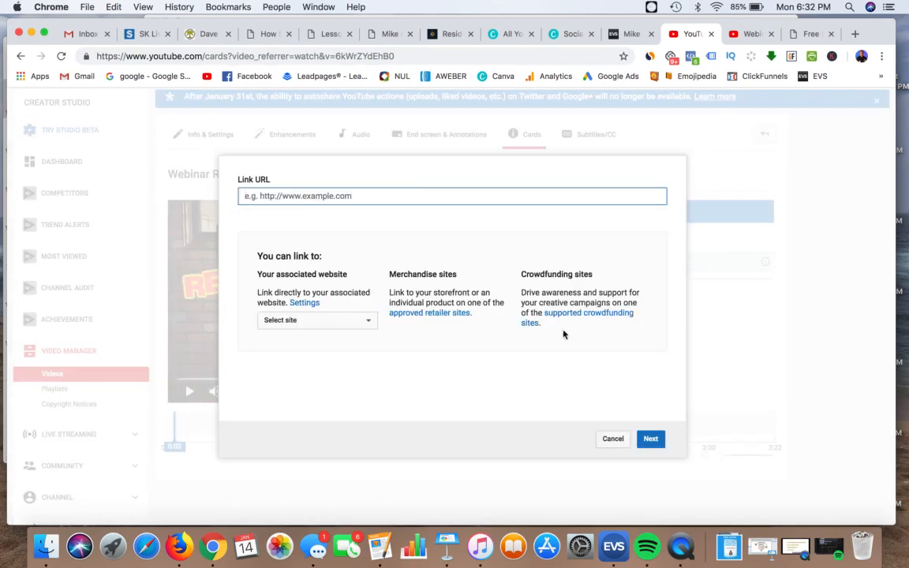
click(418, 195)
click(400, 220)
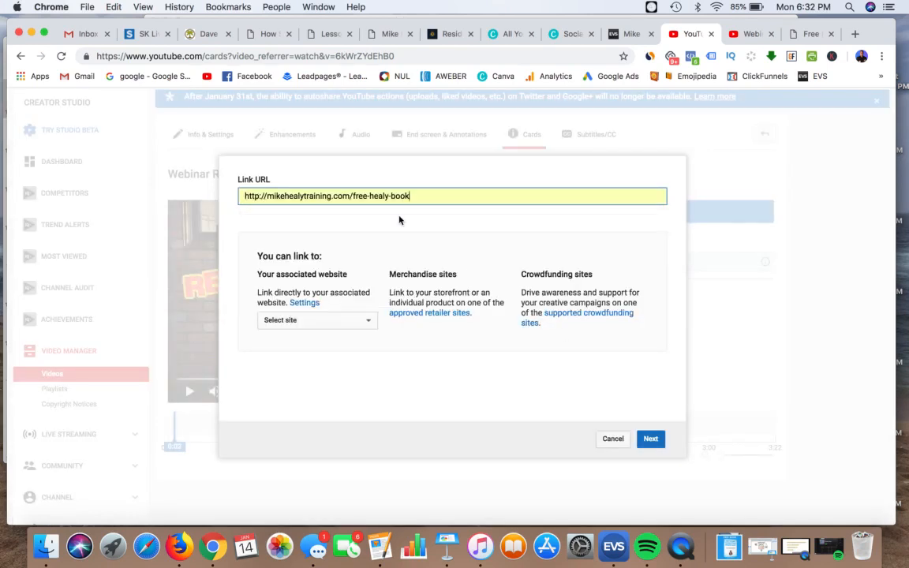
click(651, 439)
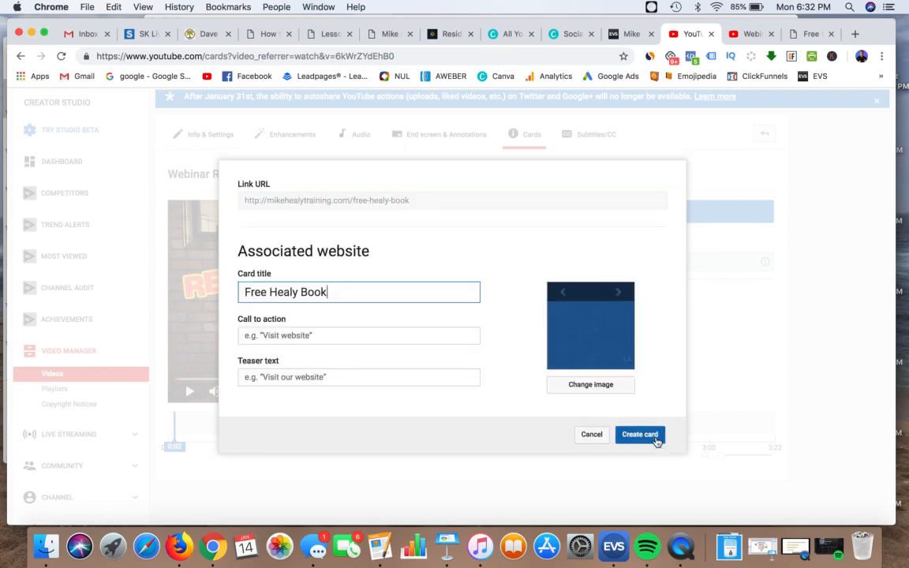
- Set both the link card's call to action and its teaser text to "Download PDF"
click(391, 333)
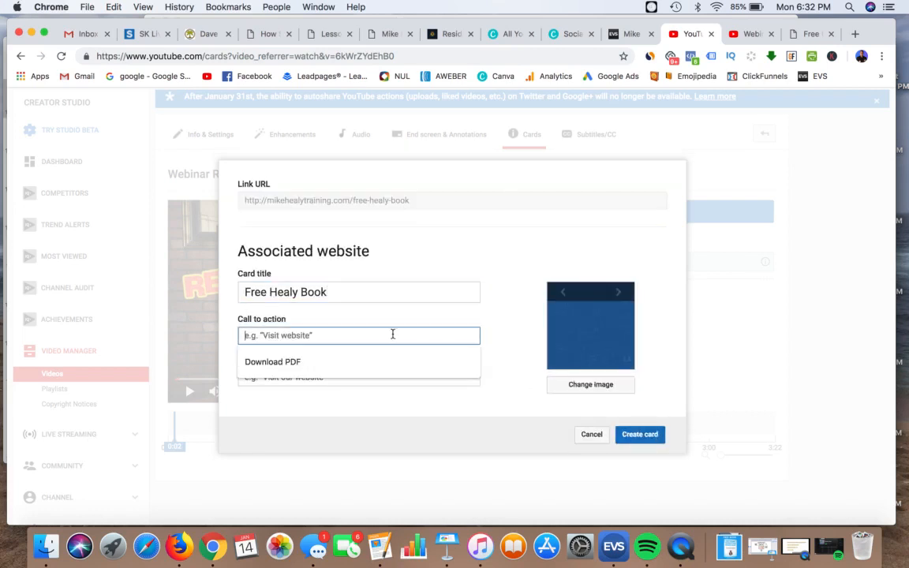
click(345, 361)
click(340, 377)
click(324, 403)
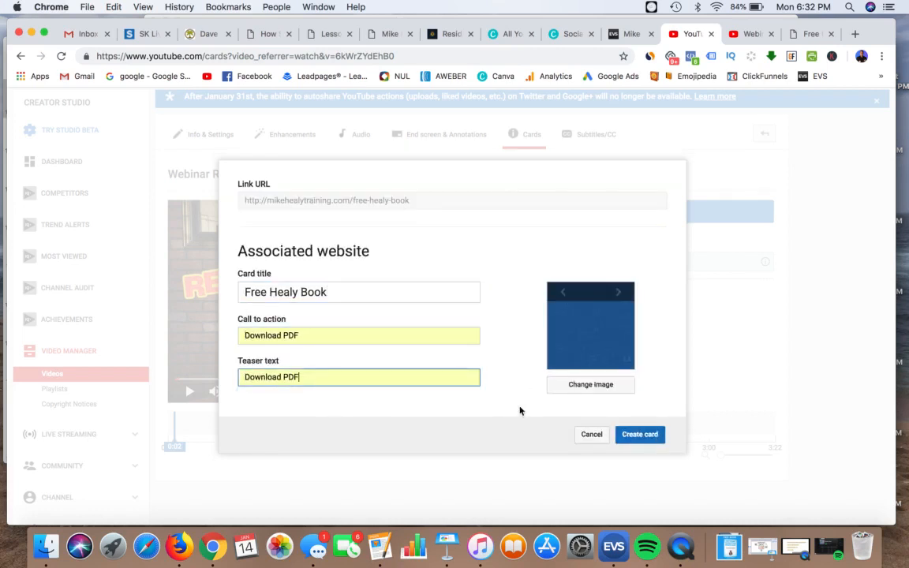
- Replace the link card's image with "Copy of Copy of NET...ING COURSE (1).png" from Downloads and create the card
click(590, 385)
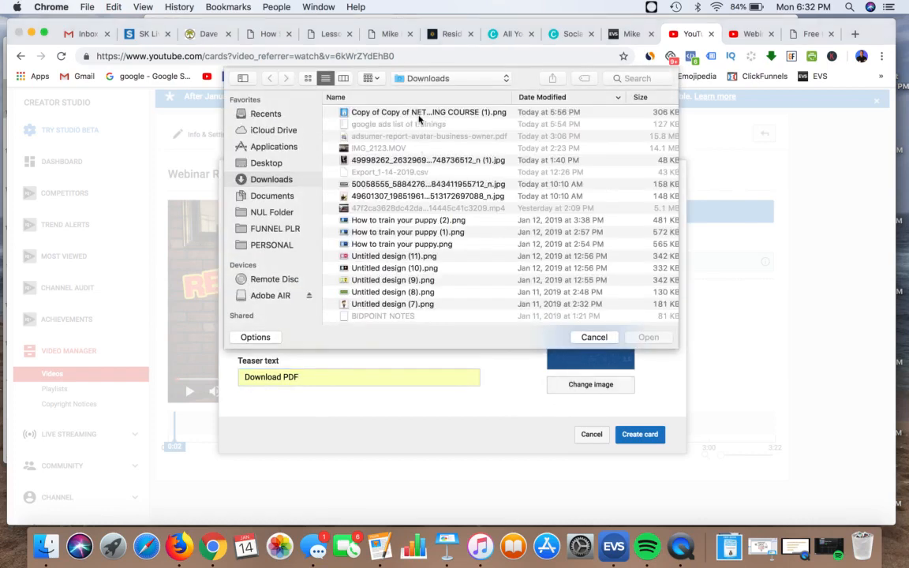
click(379, 112)
click(647, 337)
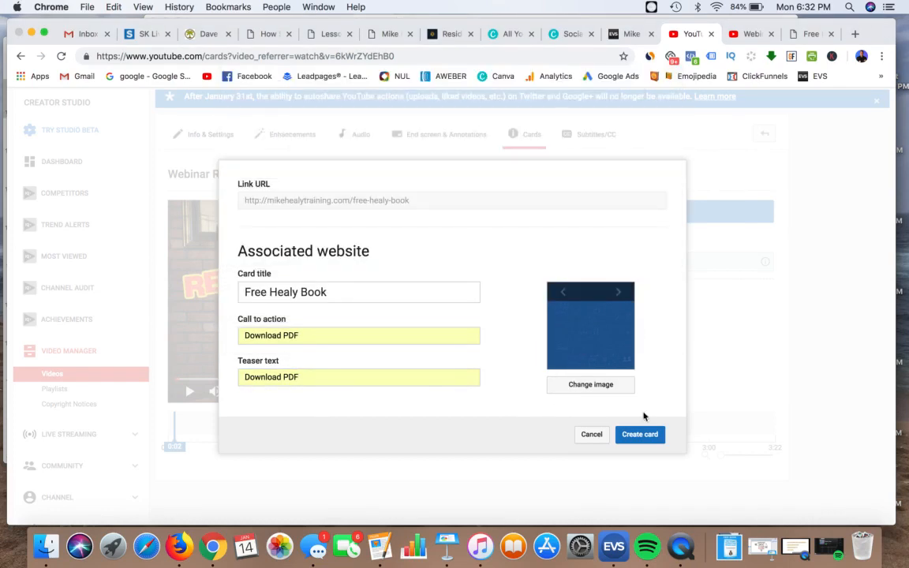
click(641, 435)
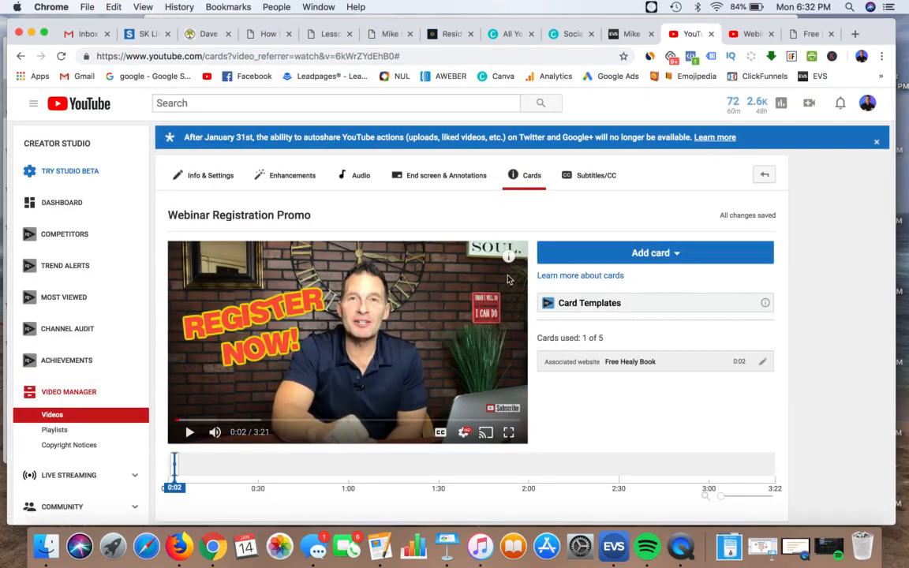
- Expand the link card in the video preview, follow it to the free book page and close that page
mouse_move(509, 259)
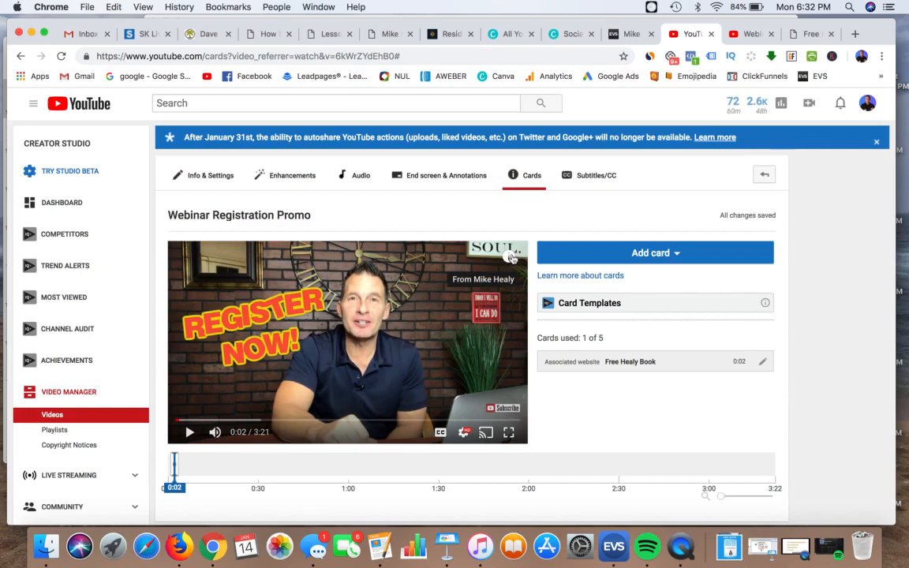
click(509, 258)
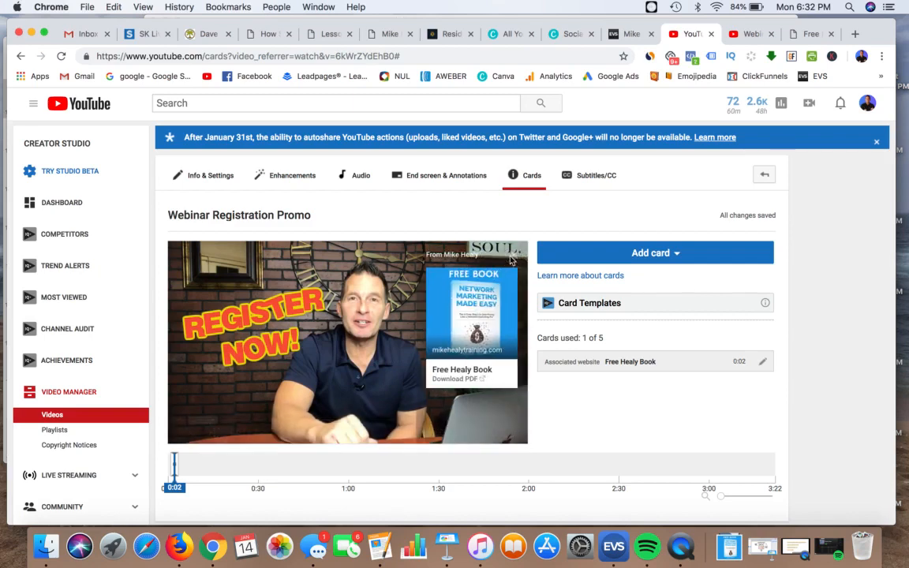
click(475, 312)
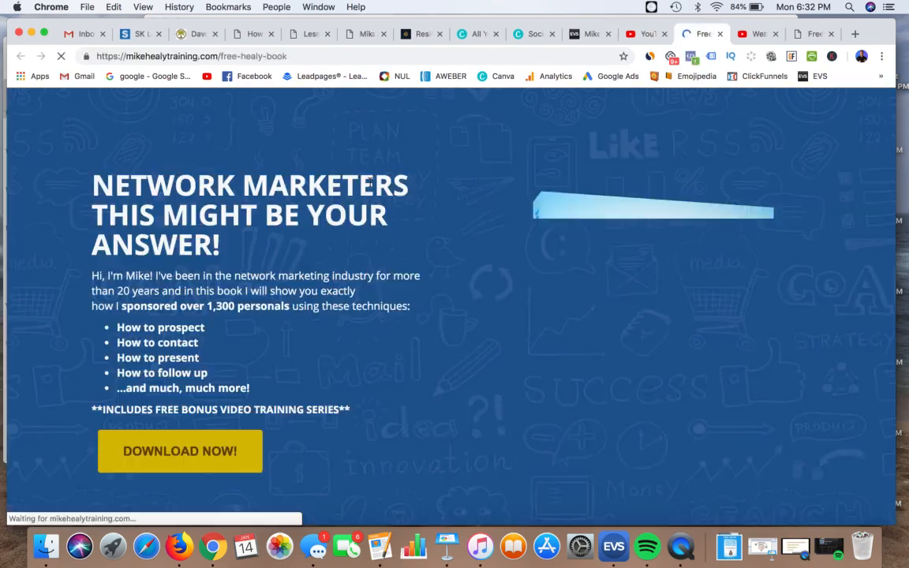
click(720, 34)
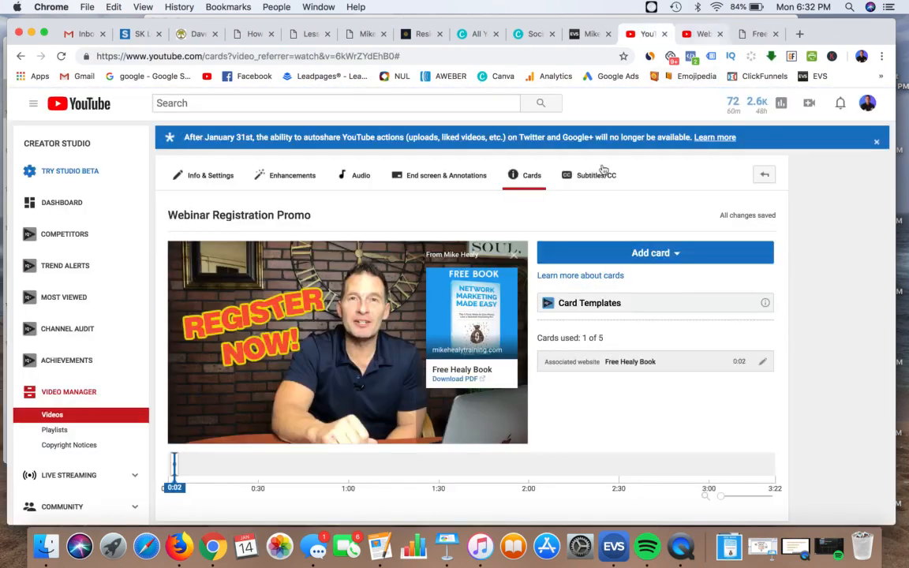
- Start a poll card at 0:02 with the question "Are interested in the product or opportunity?"
click(633, 254)
scroll(652, 336, down, 1)
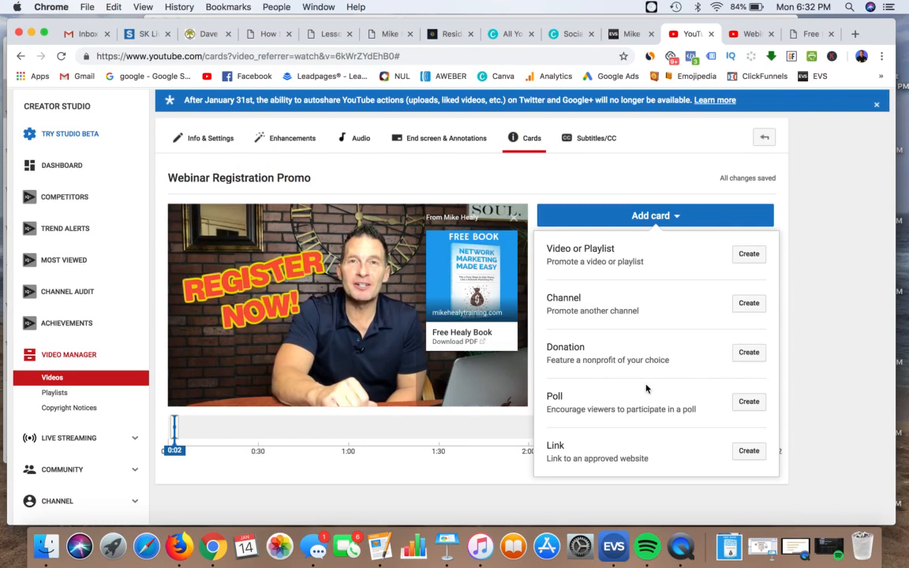
click(749, 403)
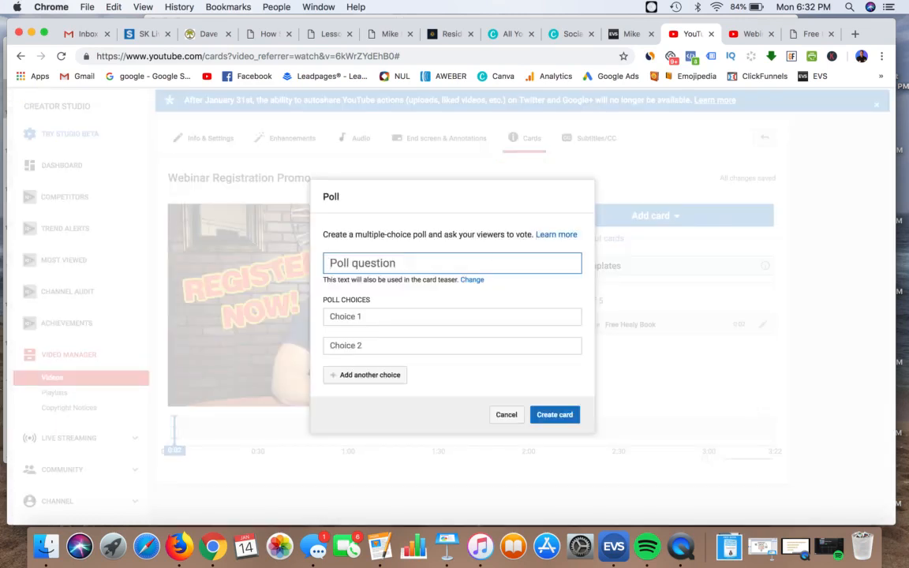
text(Ar)
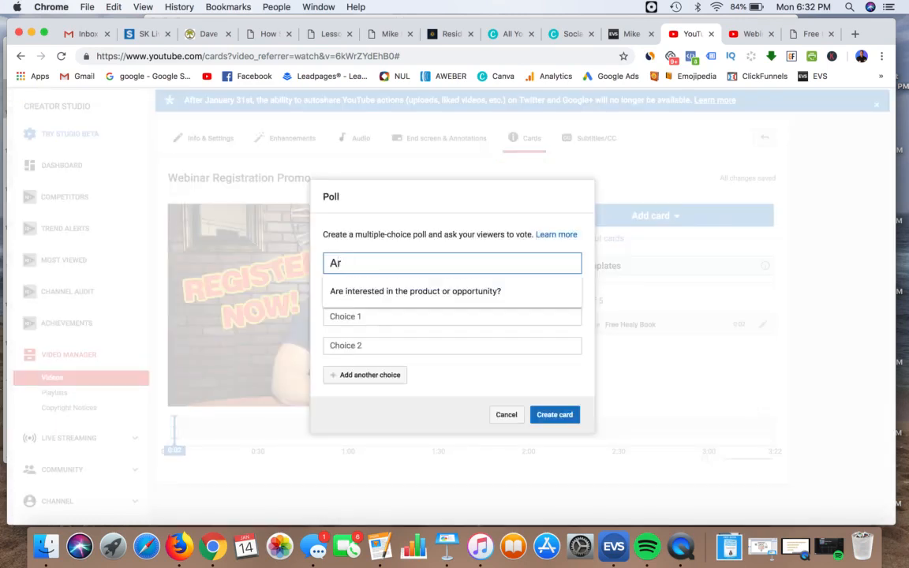
click(447, 293)
- Give the poll the choices "Product" and "Opportunity" and create the card
click(396, 317)
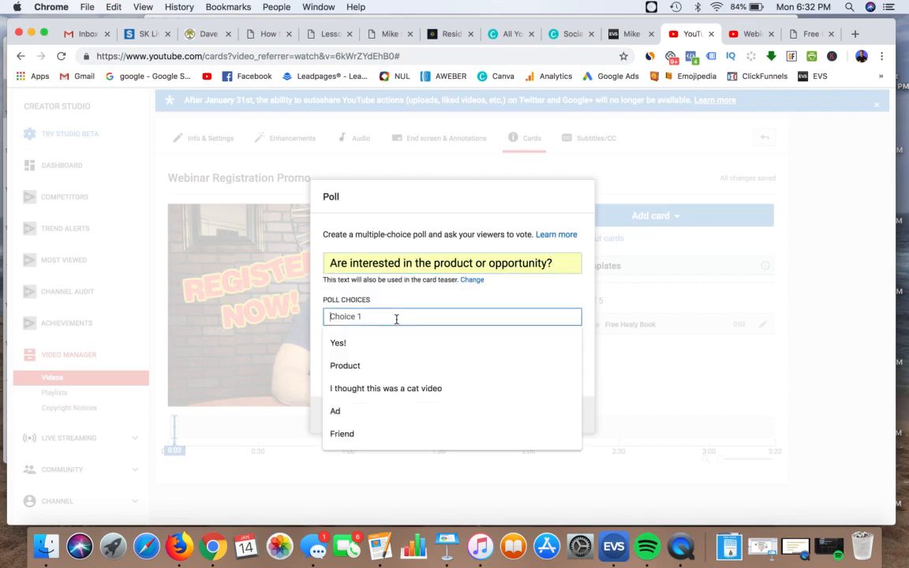
click(345, 365)
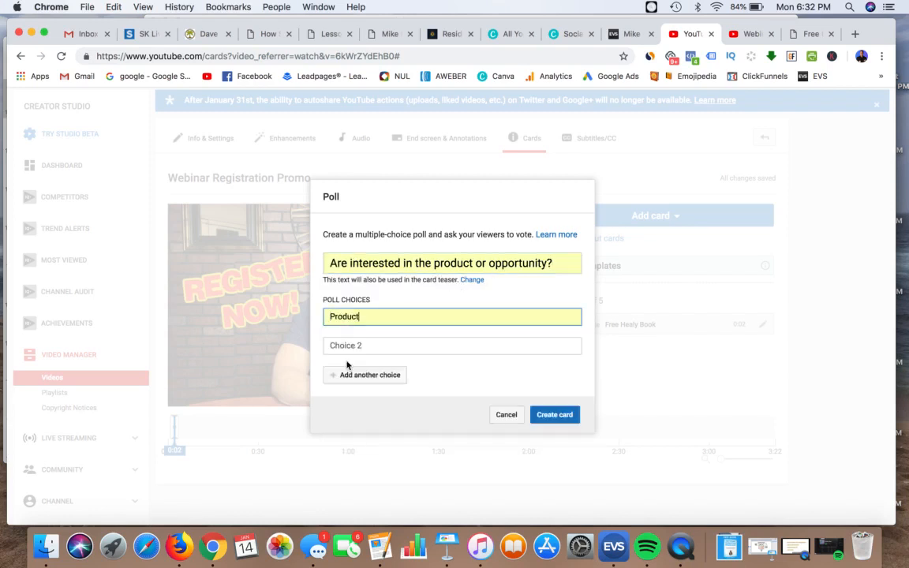
click(366, 347)
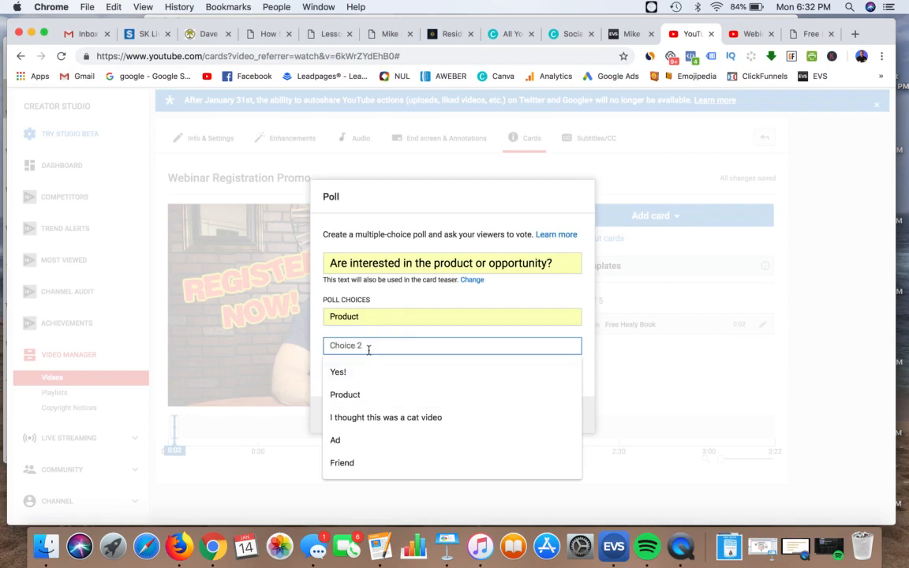
text(Opportunity)
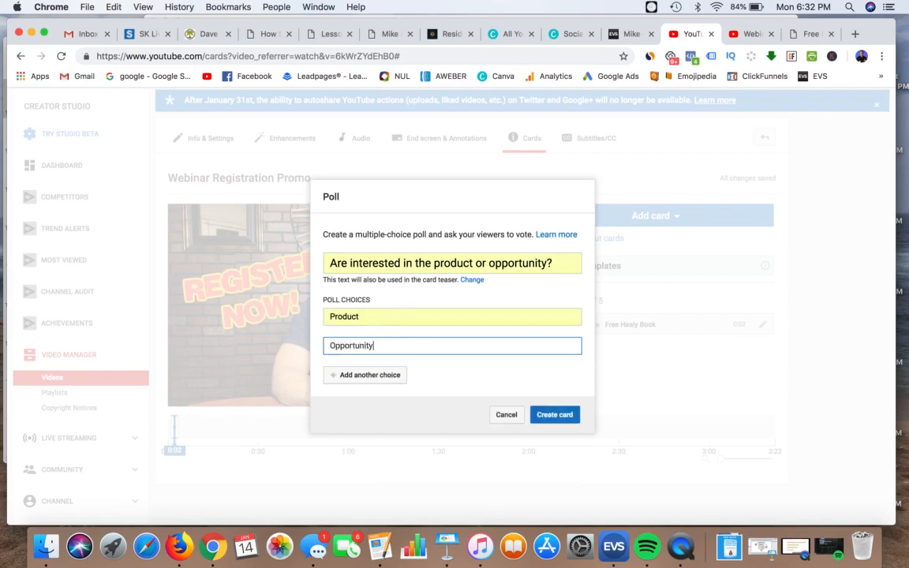
click(555, 415)
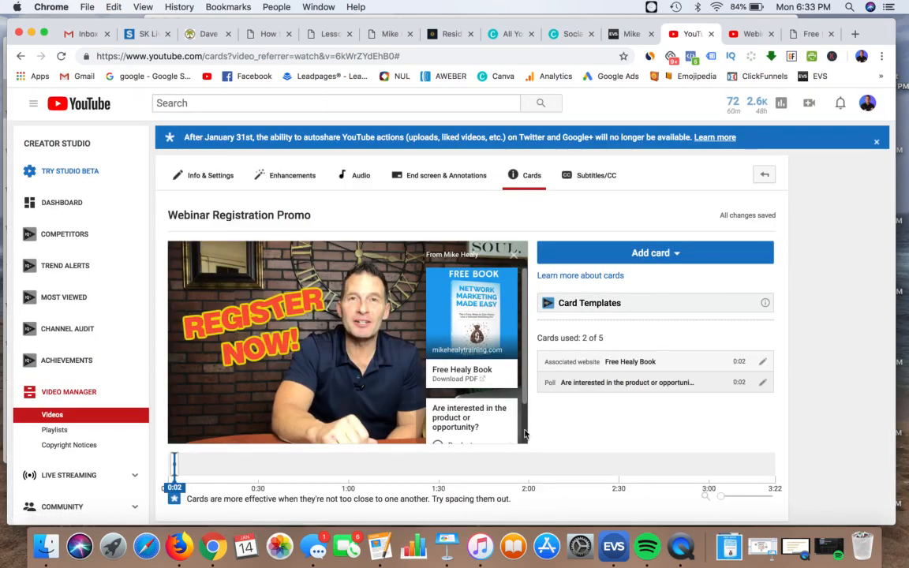
- Vote for "Product" on the poll card in the video preview
scroll(467, 357, down, 1)
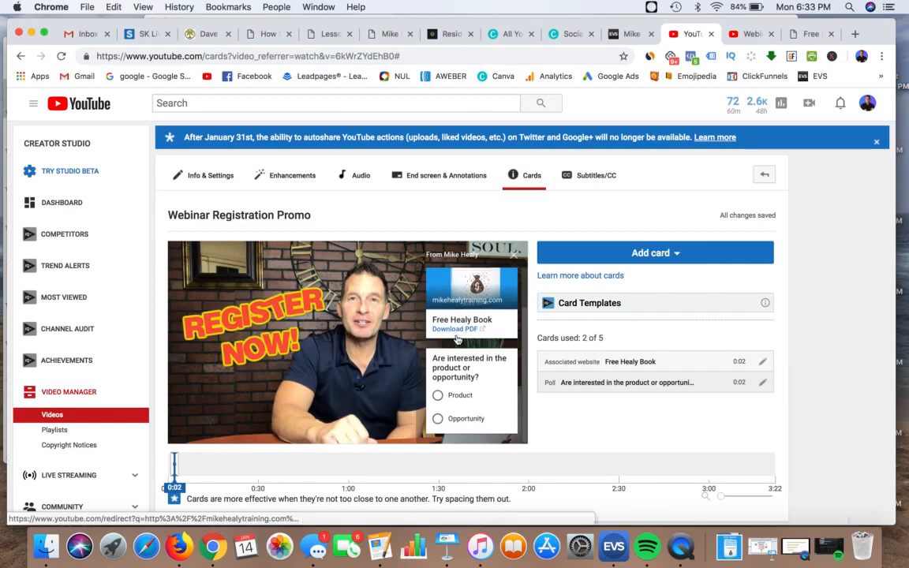
click(440, 396)
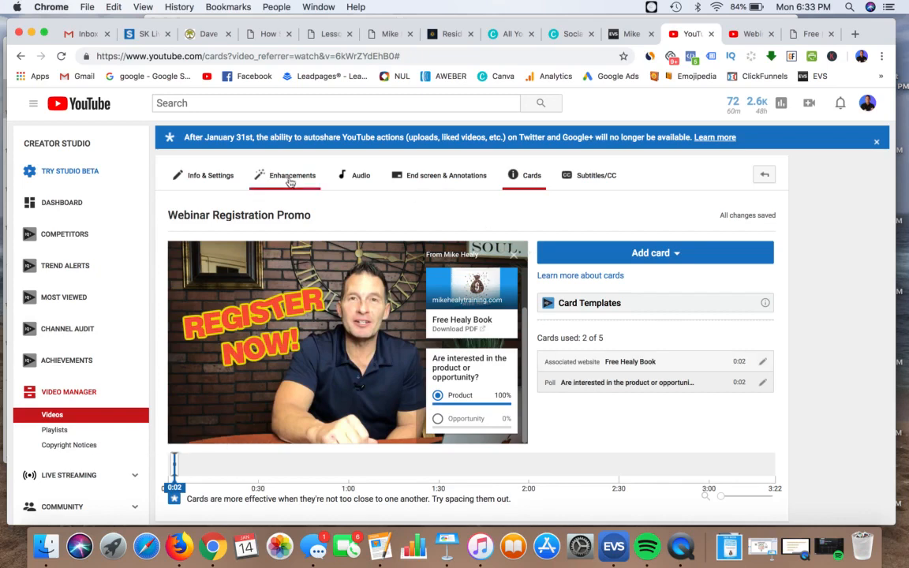
- Reload the Cards editor by way of the video's Info & Settings, pause the preview at 0:02 and examine the poll's results
click(217, 180)
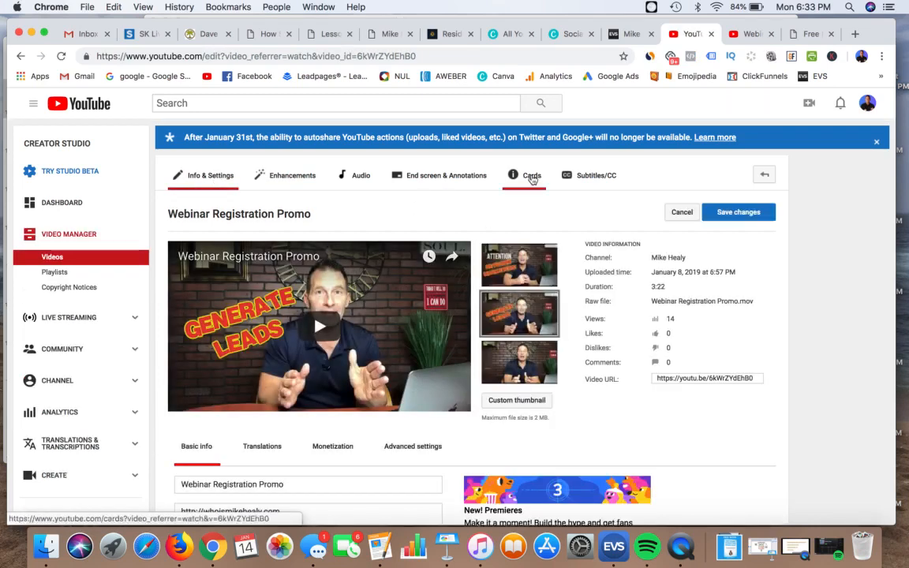
click(532, 177)
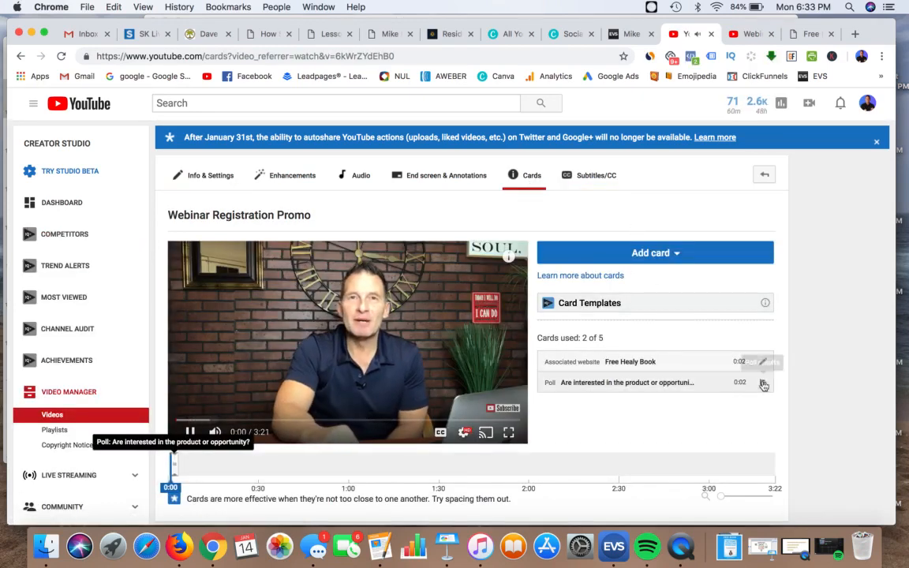
click(191, 432)
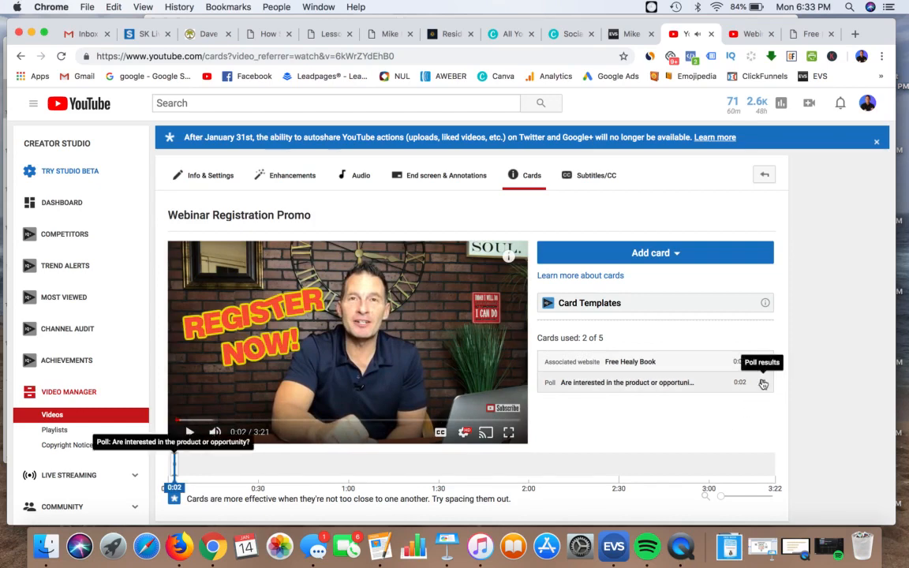
click(763, 383)
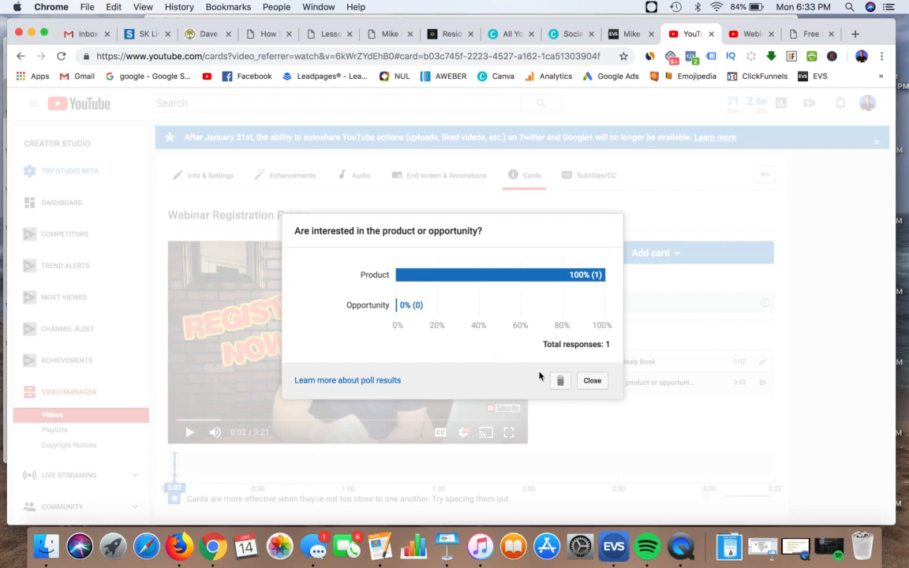
click(590, 380)
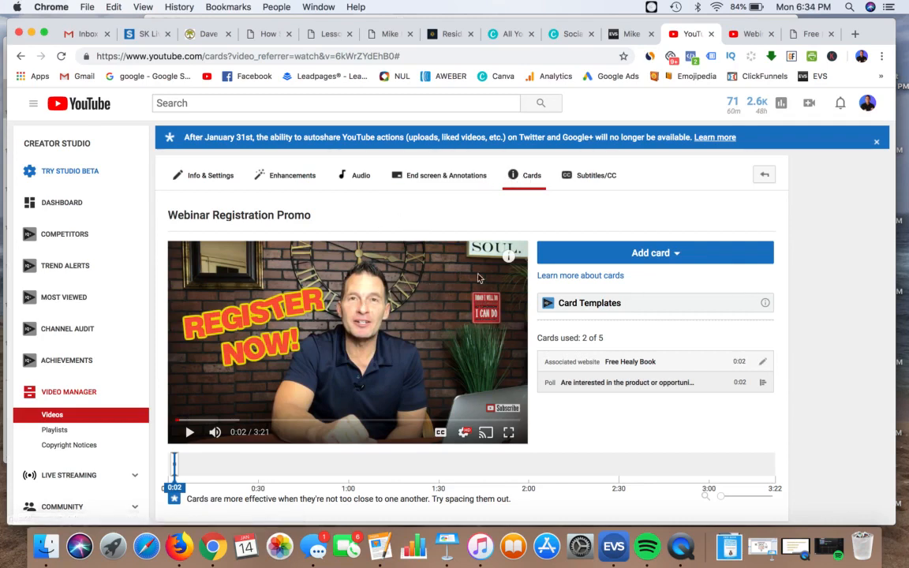
mouse_move(510, 262)
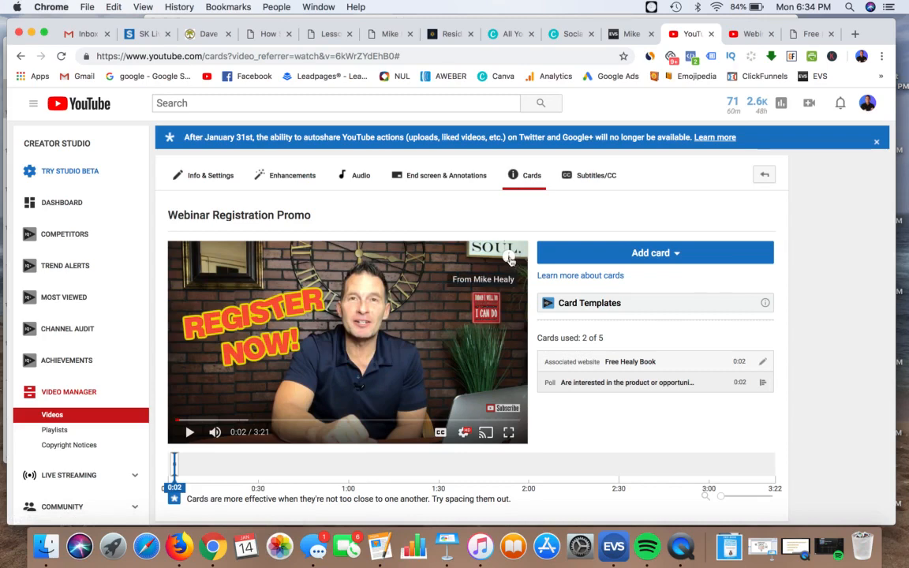